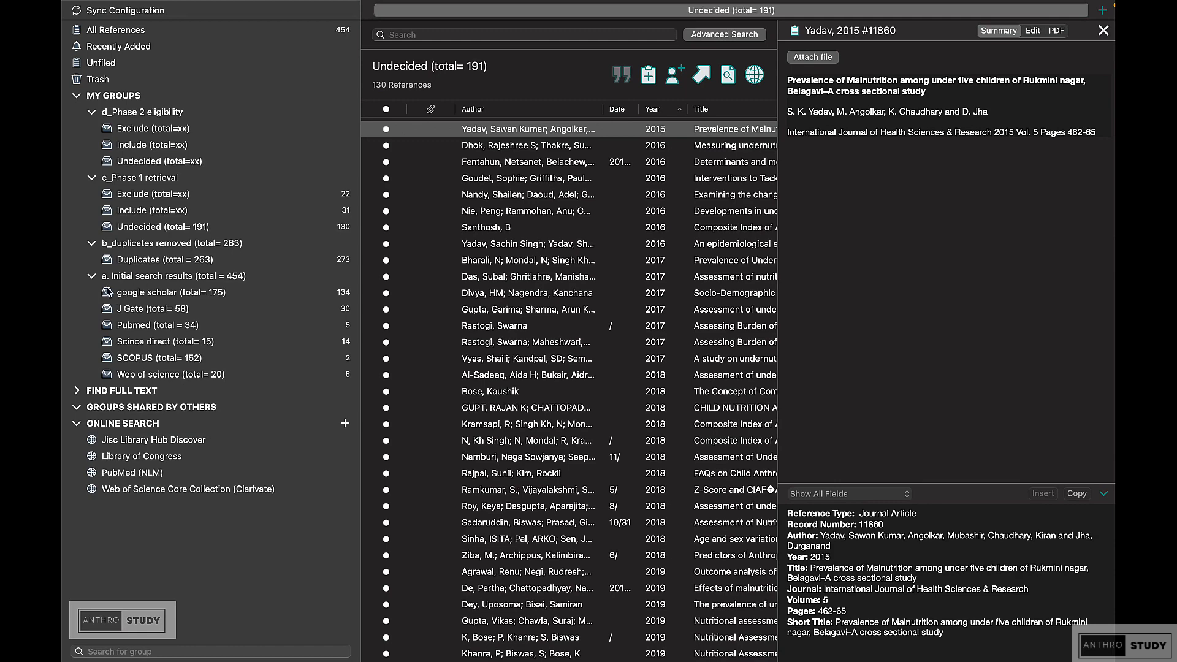
Step: Create a new group in the "a. Initial search results" set, enter "Google scholar" as a trial name, and clear it
click(124, 282)
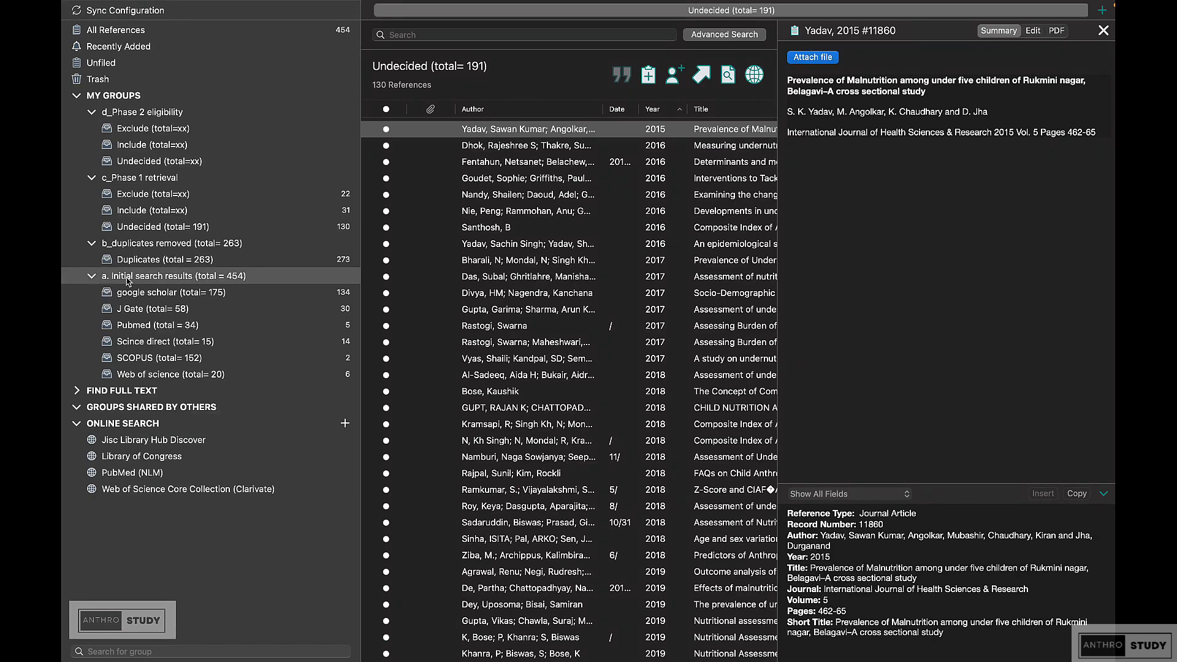
right_click(128, 280)
click(161, 285)
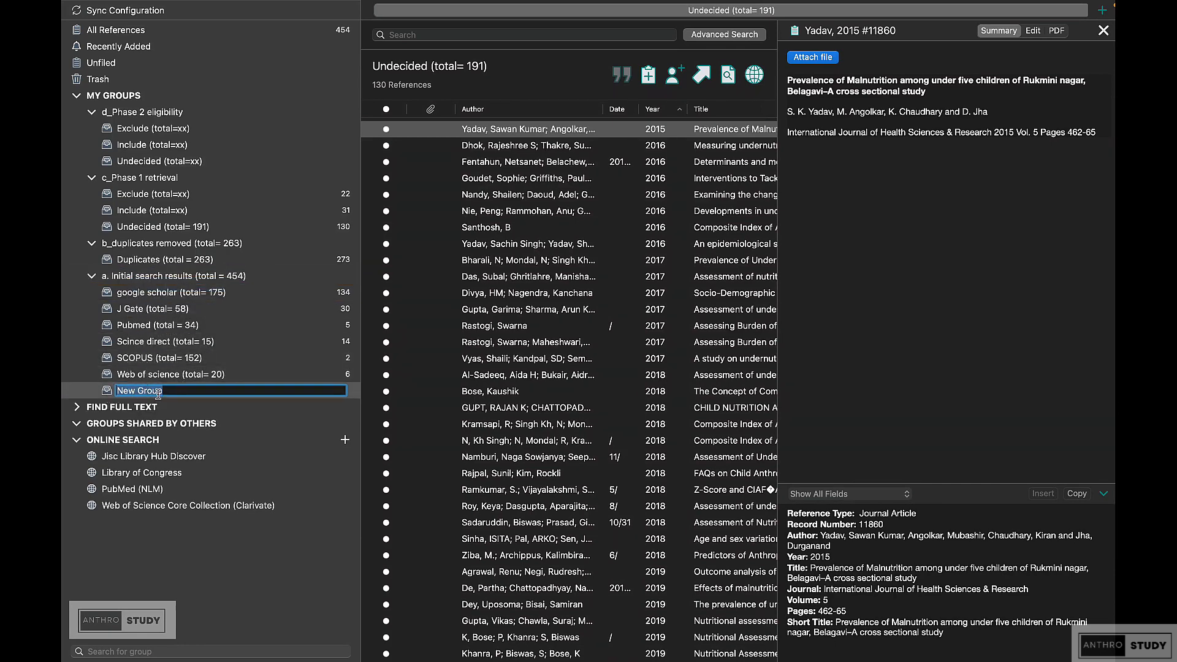
text(Google scholar)
key(BackSpace)
key(BackSpace)
key(BackSpace)
key(BackSpace)
key(BackSpace)
key(BackSpace)
key(BackSpace)
key(BackSpace)
key(BackSpace)
key(BackSpace)
key(BackSpace)
key(BackSpace)
key(BackSpace)
key(BackSpace)
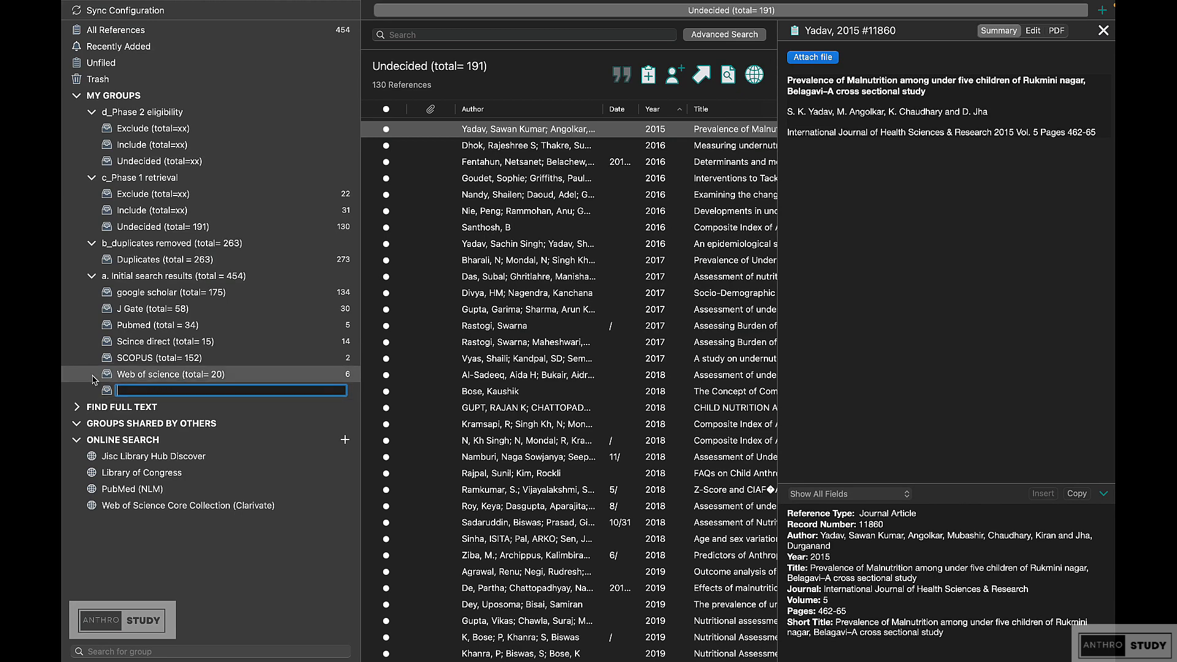
click(108, 359)
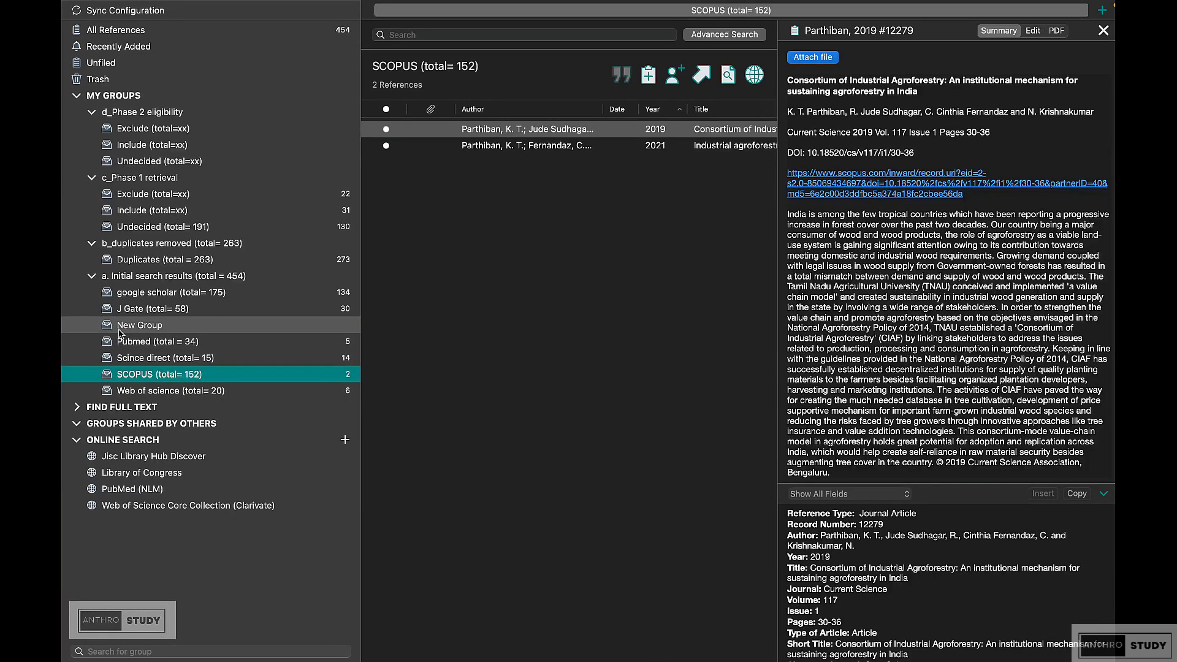
Step: Delete the empty New Group from the "a. Initial search results" set
click(120, 326)
right_click(119, 328)
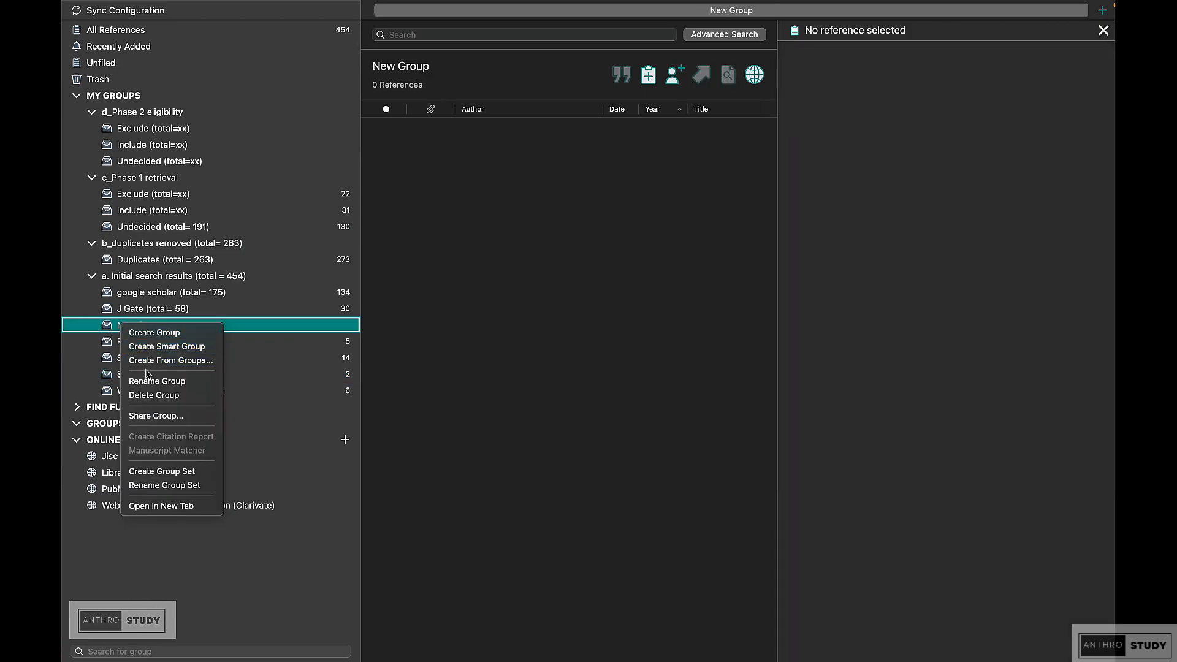
click(150, 396)
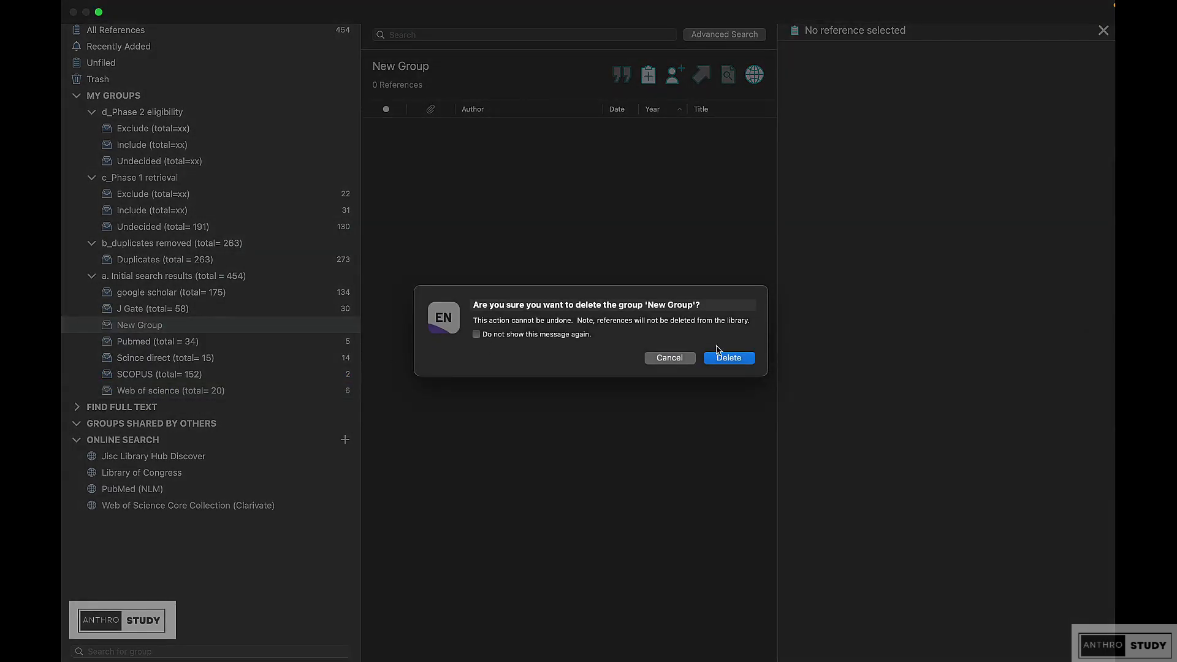
click(729, 358)
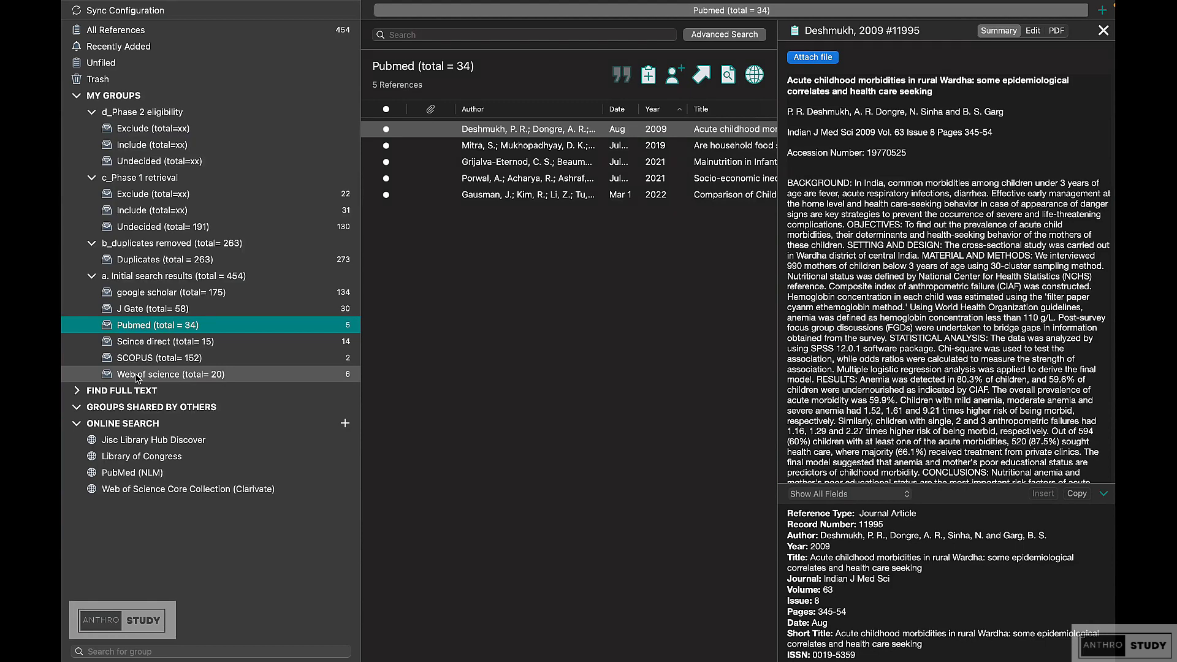
Step: View the references in the google scholar and Duplicates groups and look over the library commands
click(153, 298)
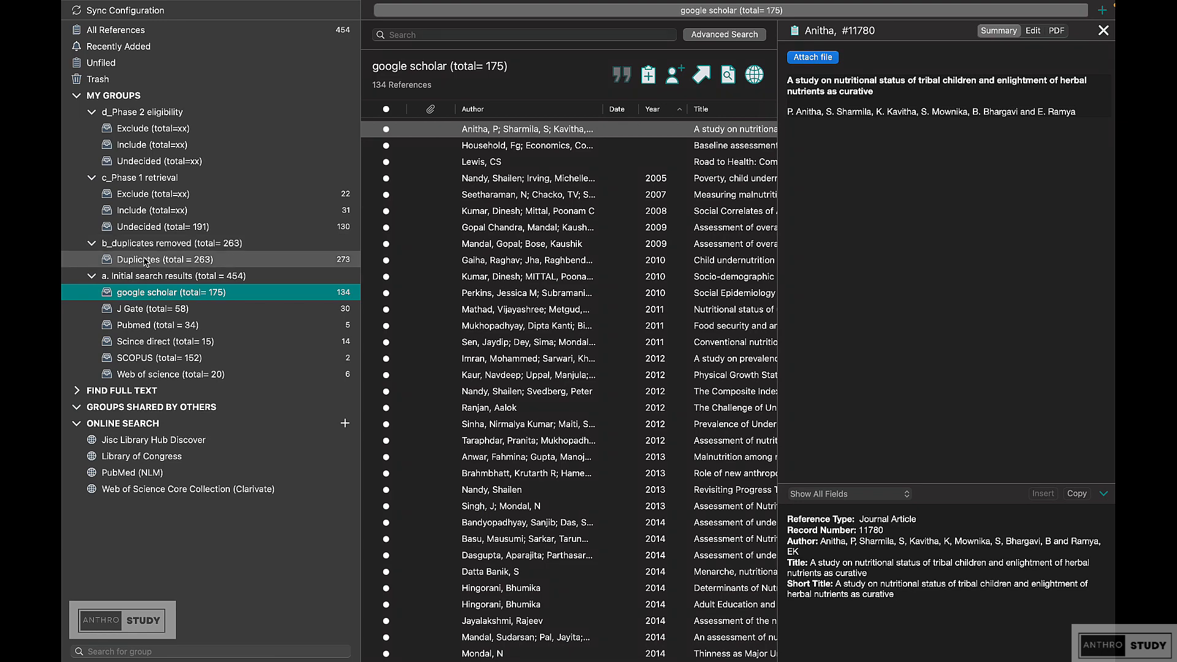
click(146, 261)
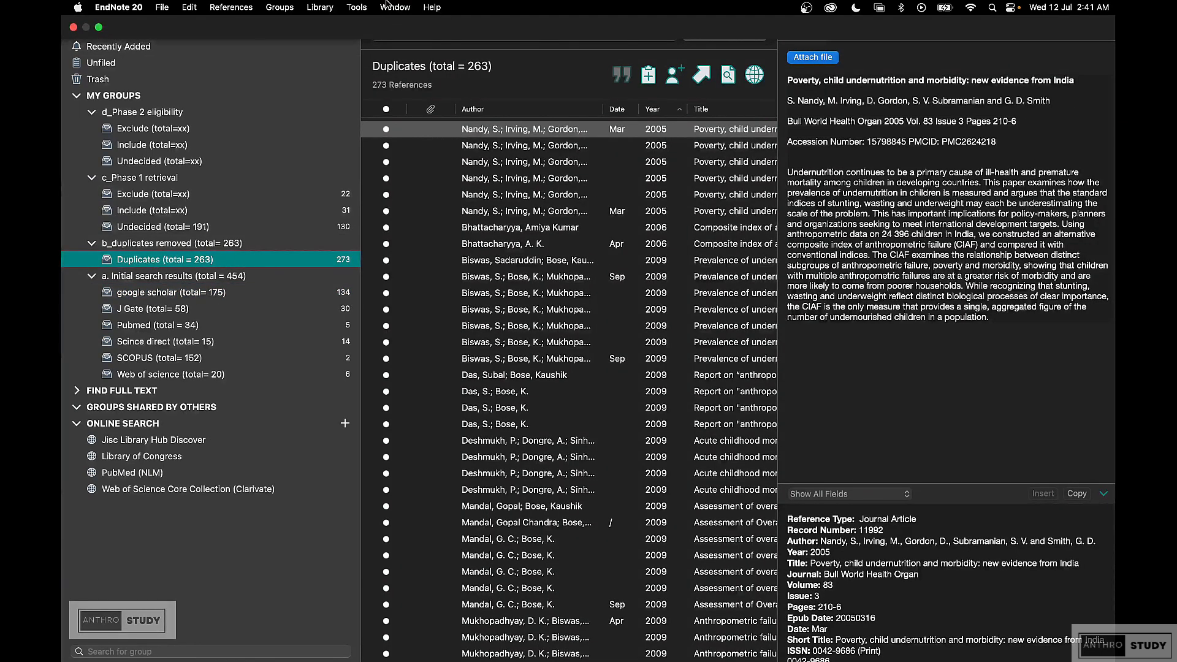
click(358, 7)
mouse_move(327, 9)
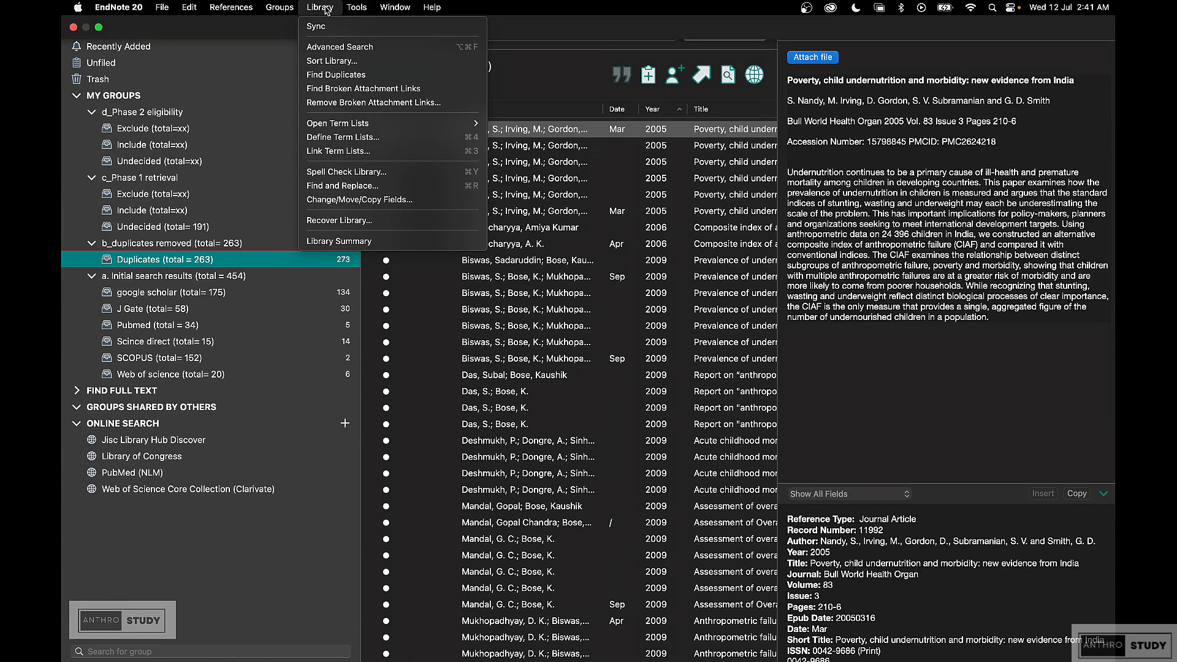
click(233, 262)
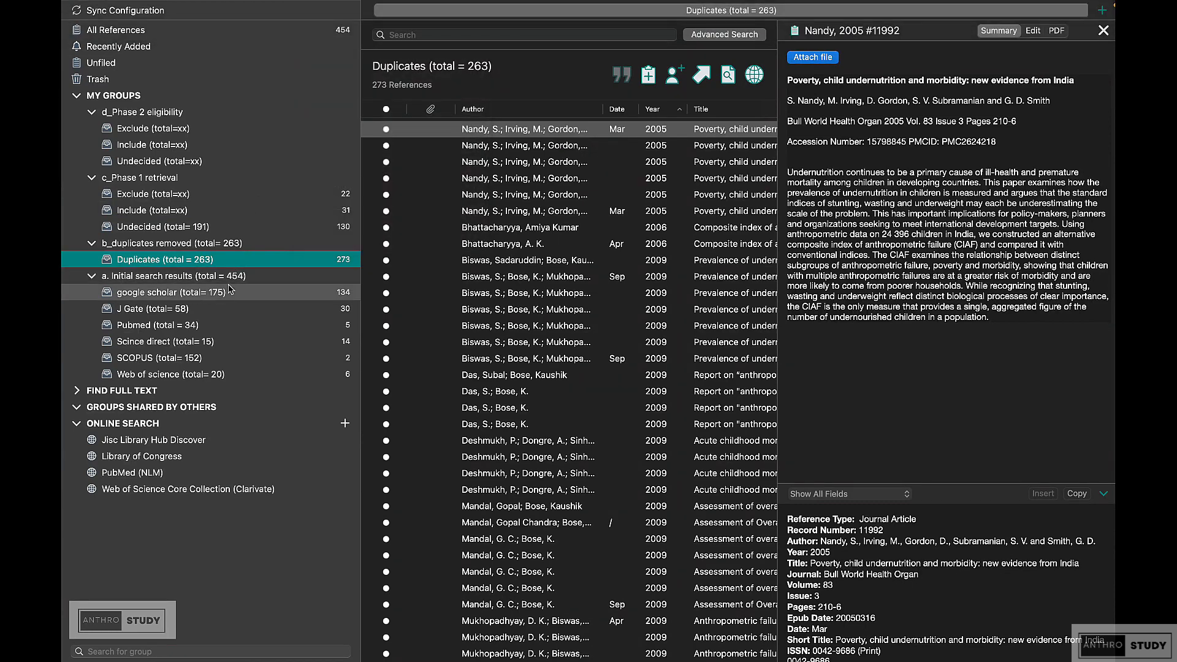
Step: Run Find Duplicates on the google scholar group and dismiss the resulting message
click(230, 291)
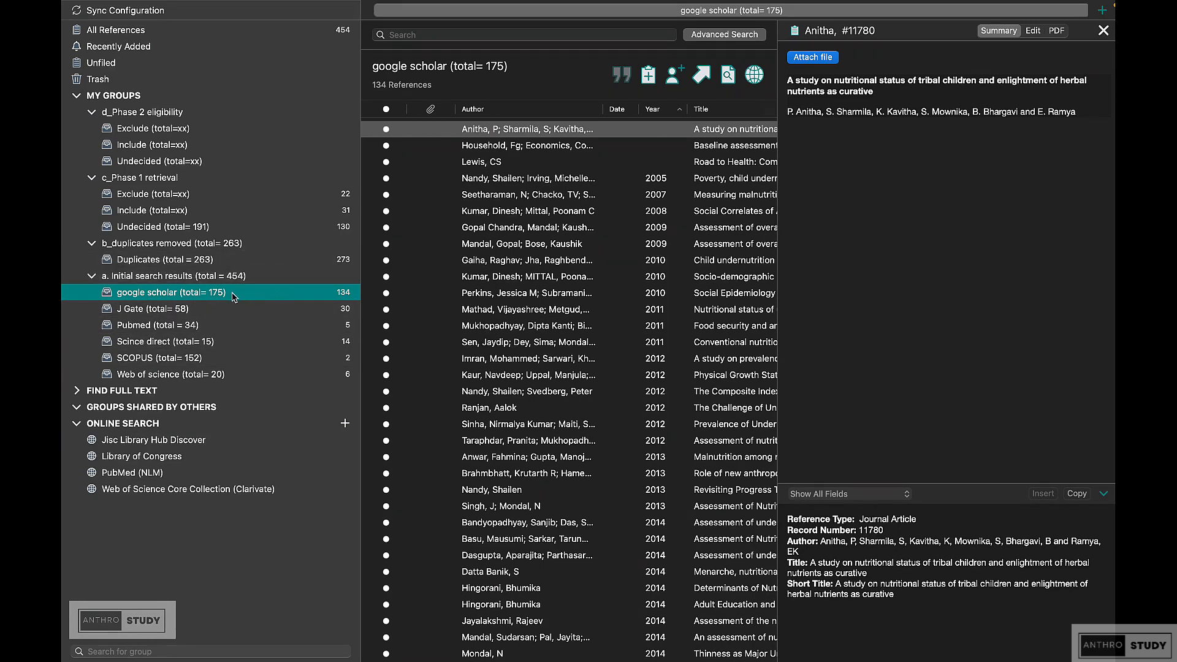
click(208, 294)
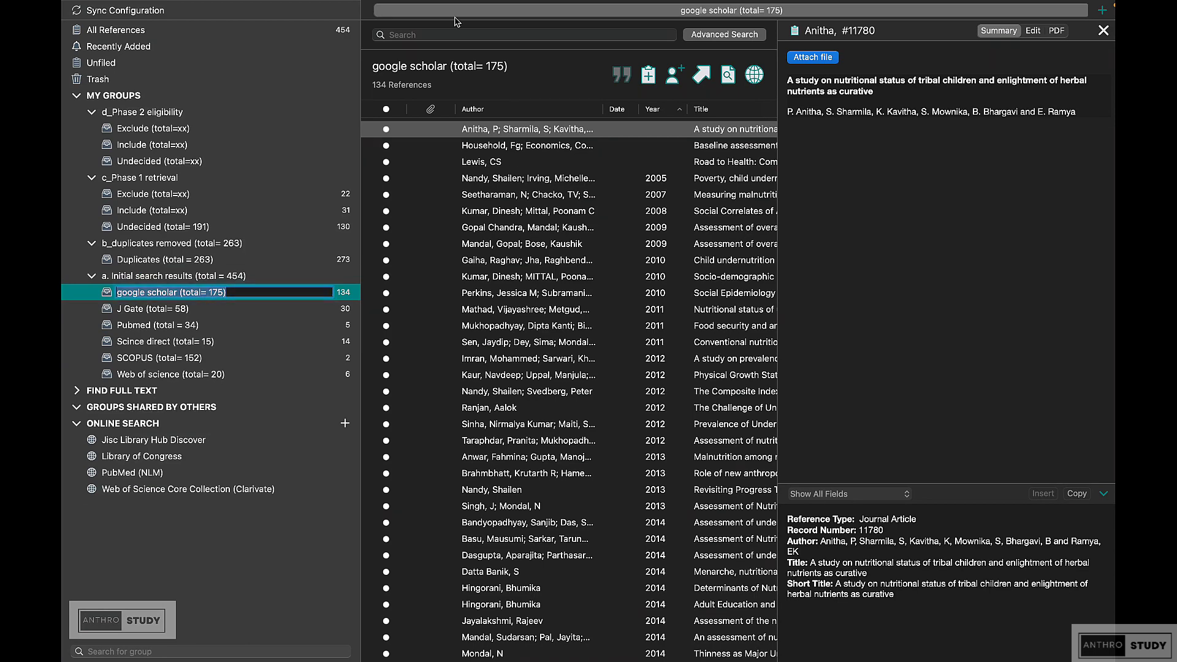
mouse_move(403, 5)
click(330, 8)
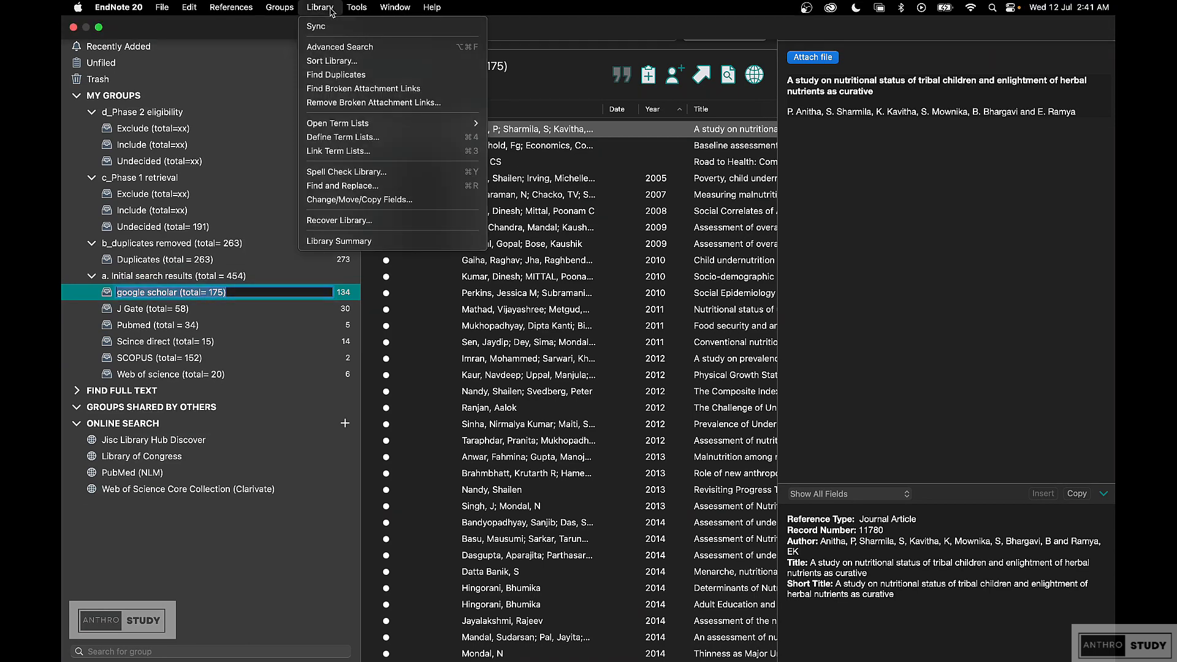
click(342, 76)
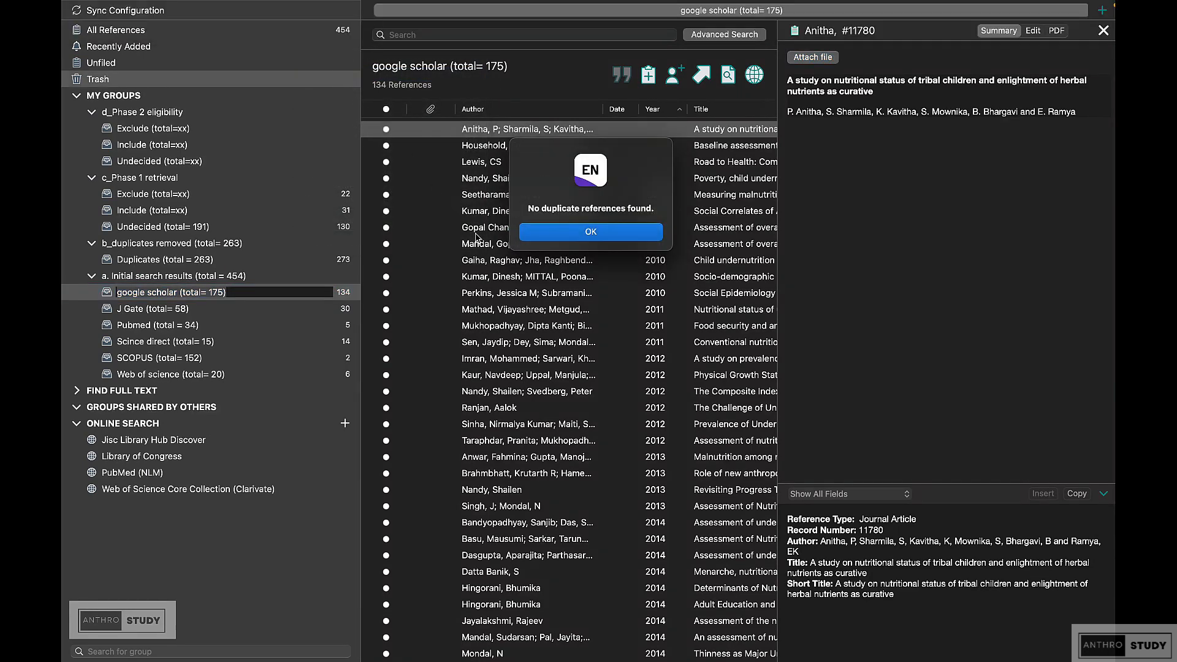
click(568, 232)
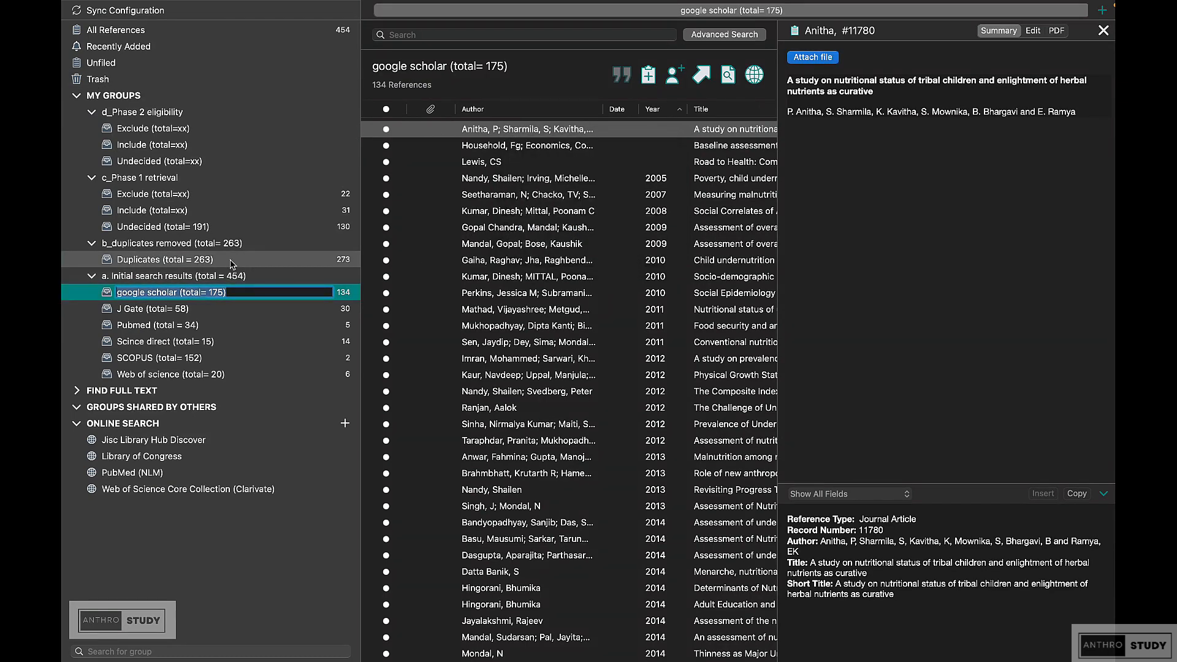
Step: Examine the full list of references in the Duplicates group, from the oldest to the newest entries
click(231, 263)
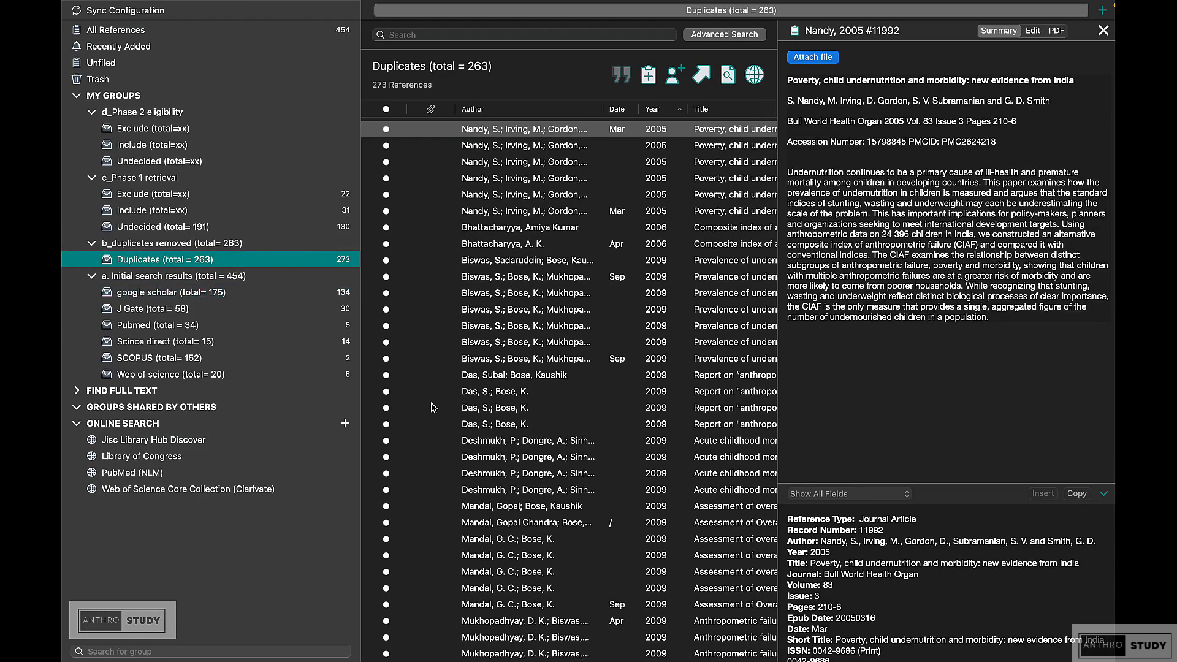
scroll(423, 368, down, 20)
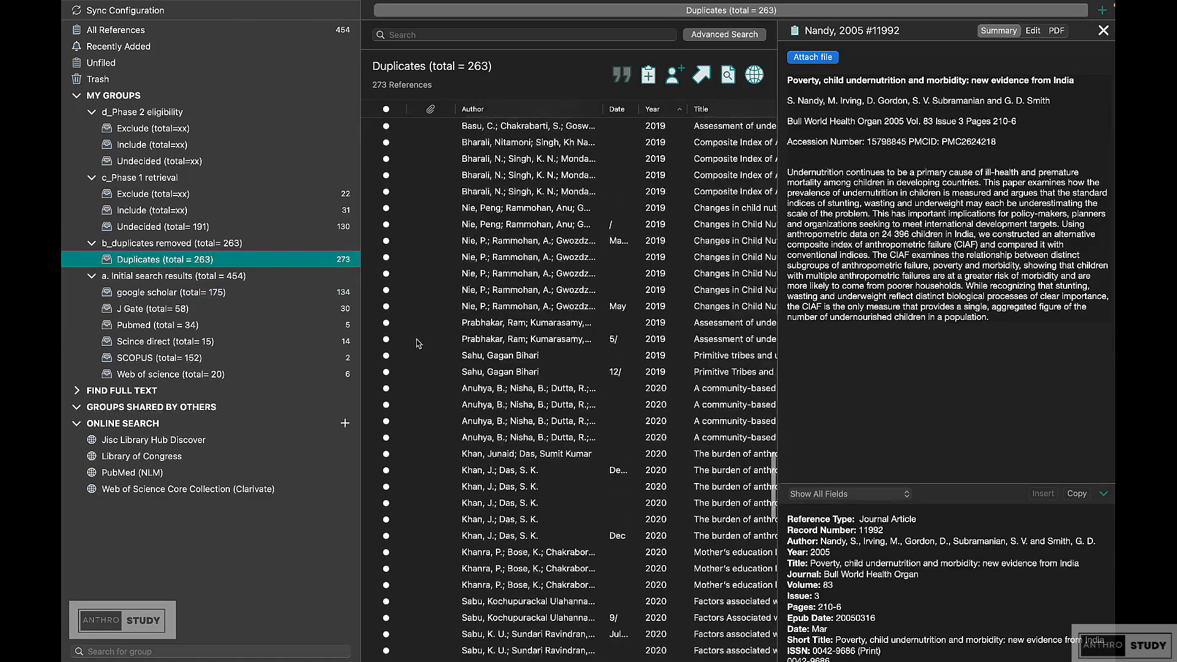
scroll(417, 342, down, 10)
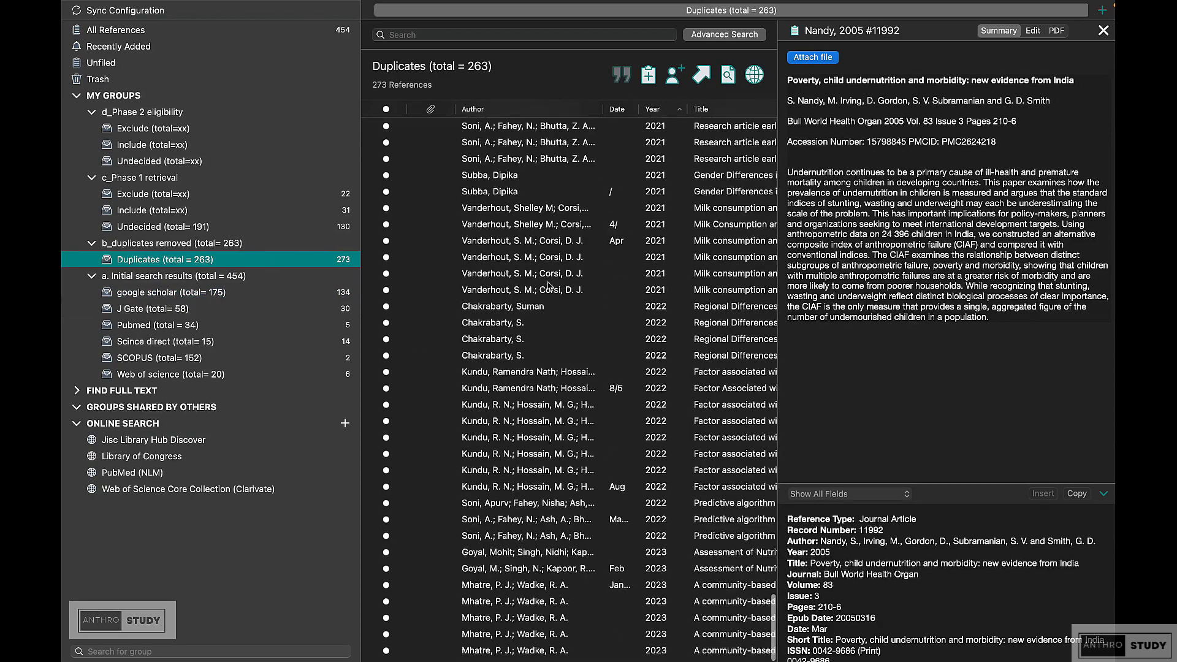
scroll(549, 284, up, 20)
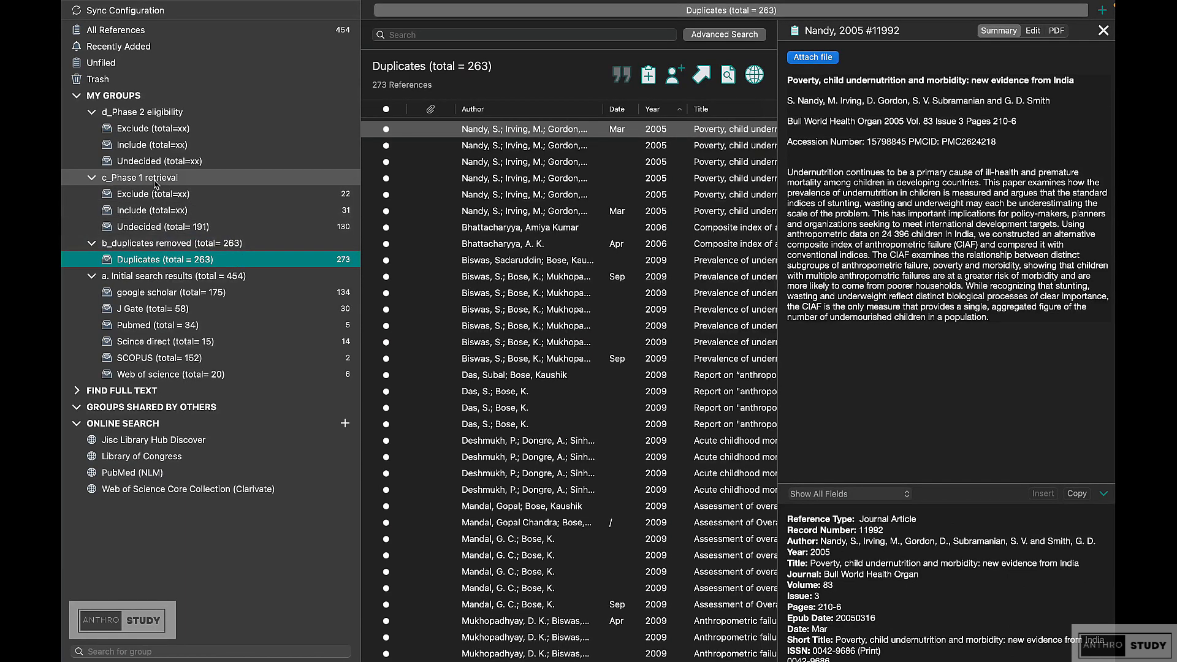
Step: Review the Undecided, Exclude and Include groups of Phase 1 retrieval, ending with the first reference in Undecided selected
click(208, 228)
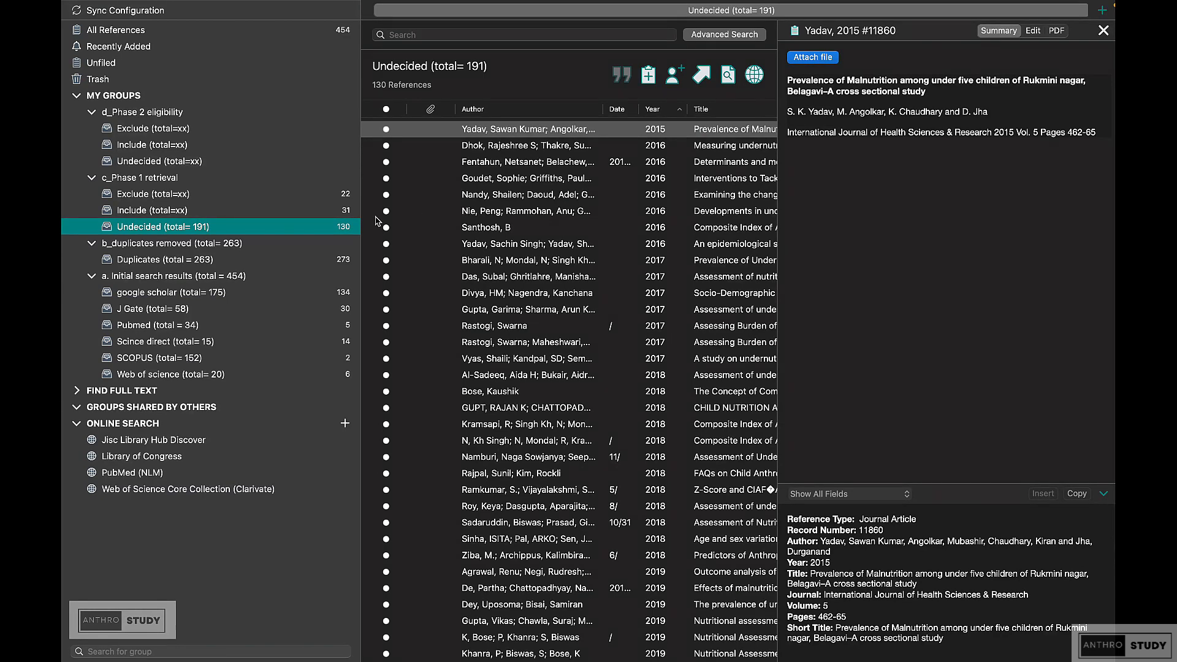
click(229, 194)
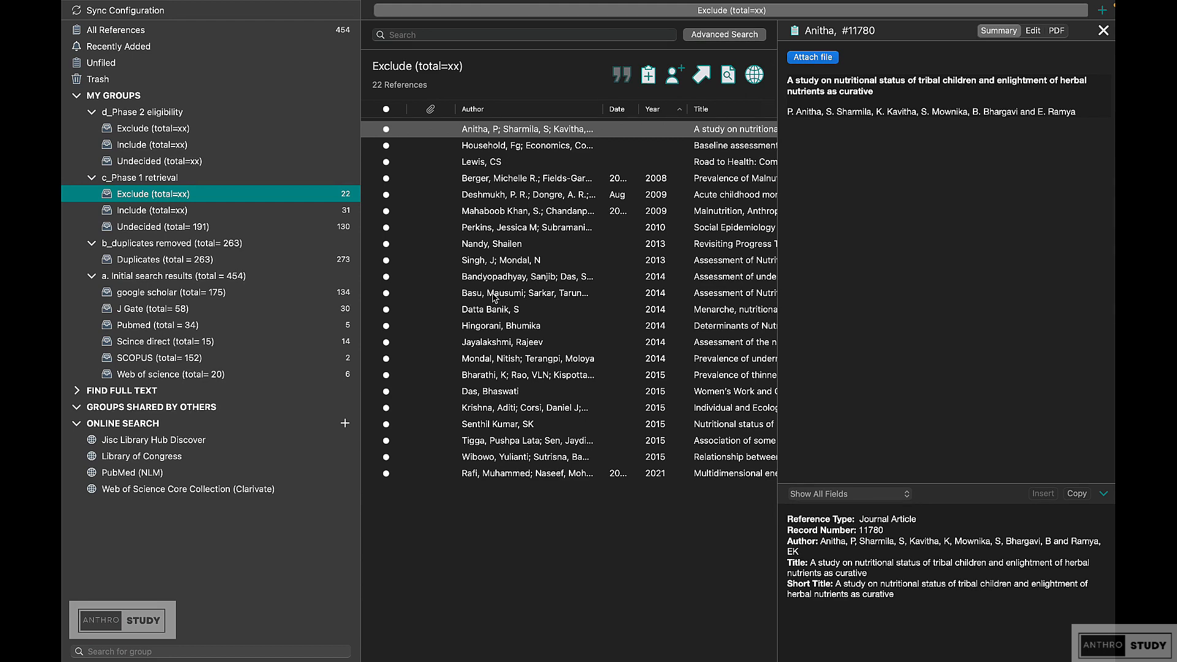
click(185, 215)
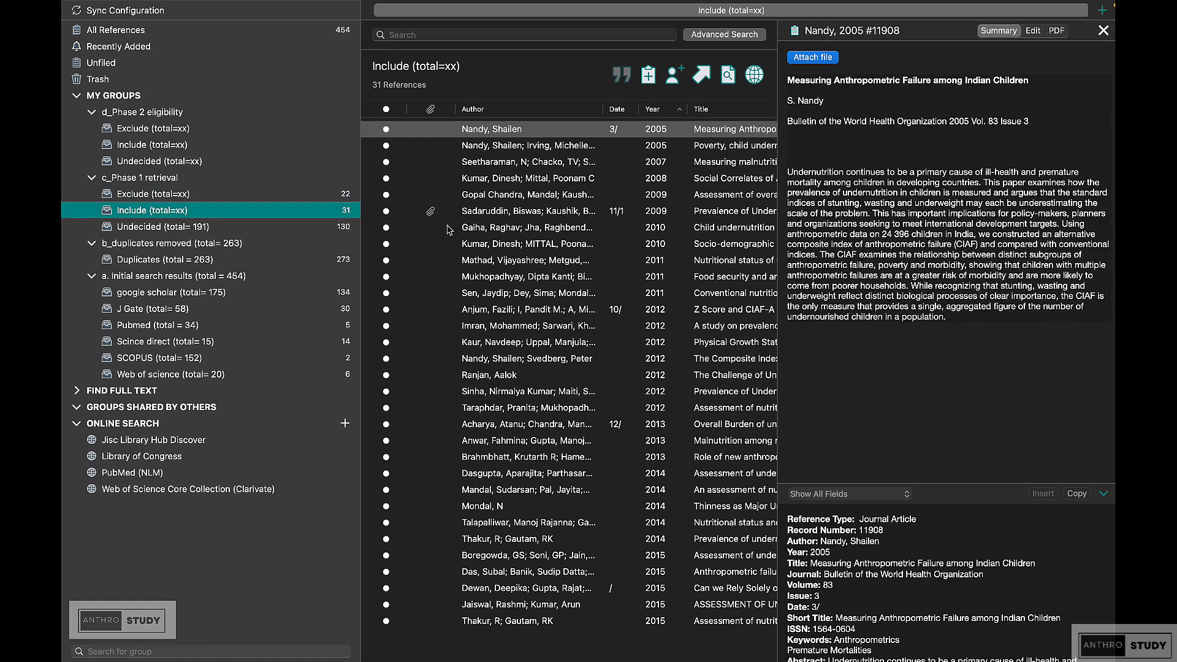
click(296, 228)
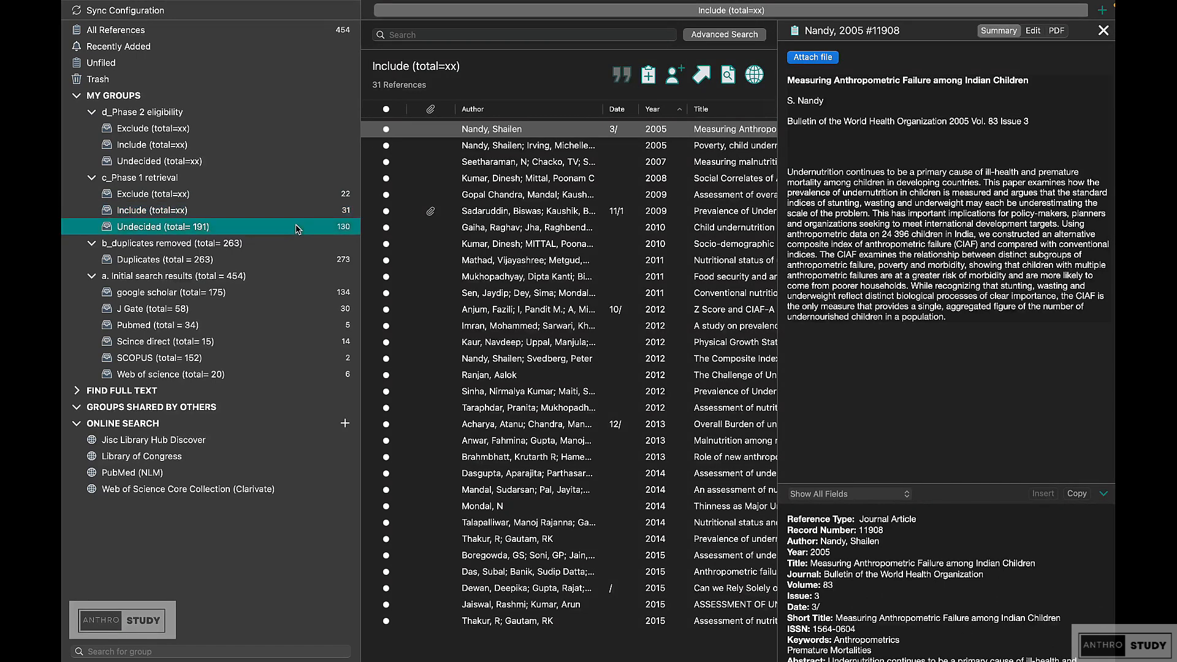
click(506, 131)
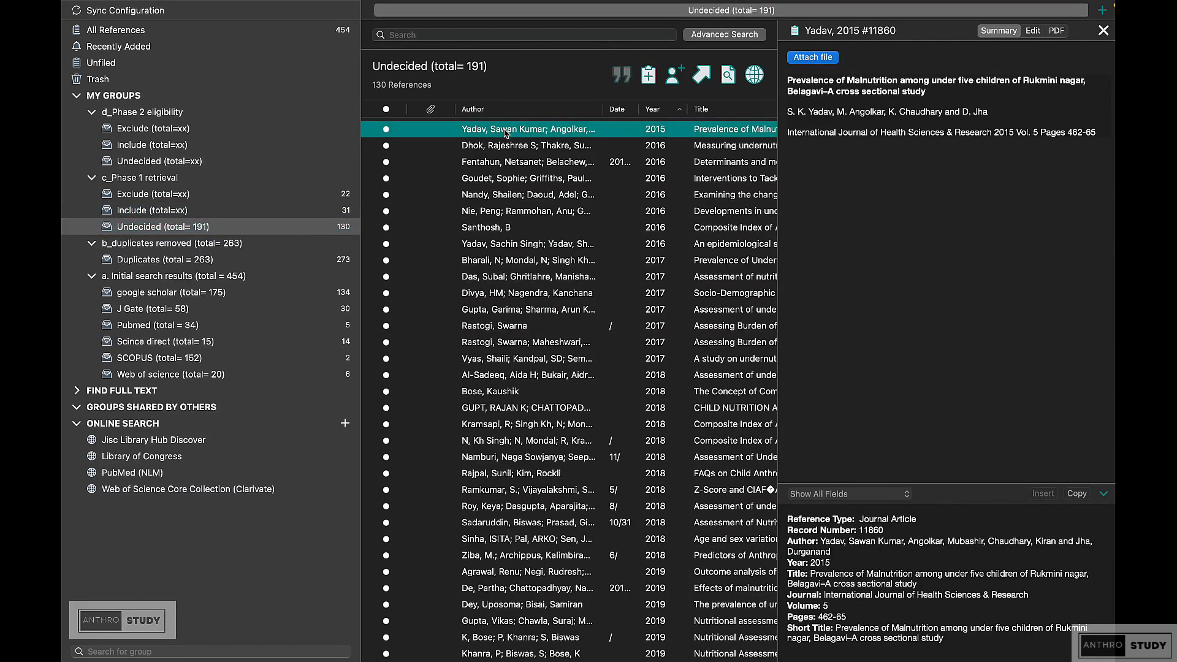
Step: Place EndNote and Google Chrome side by side in Split View, widening the EndNote pane and its groups sidebar
key(ctrl+Up)
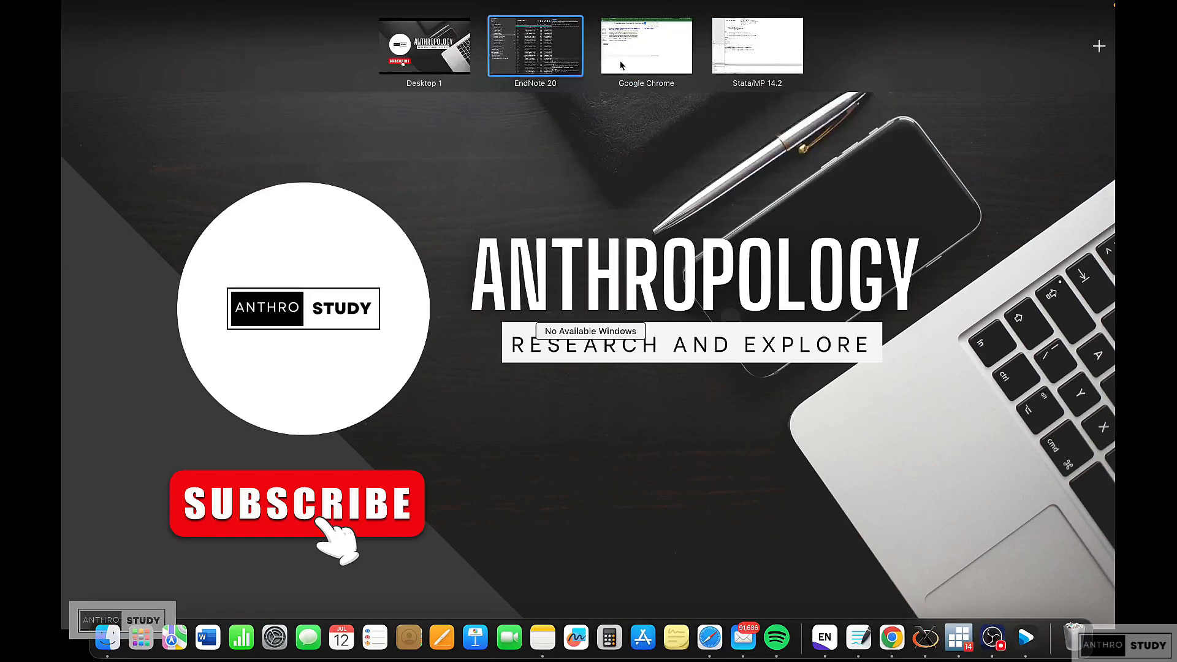
drag(640, 62, 570, 62)
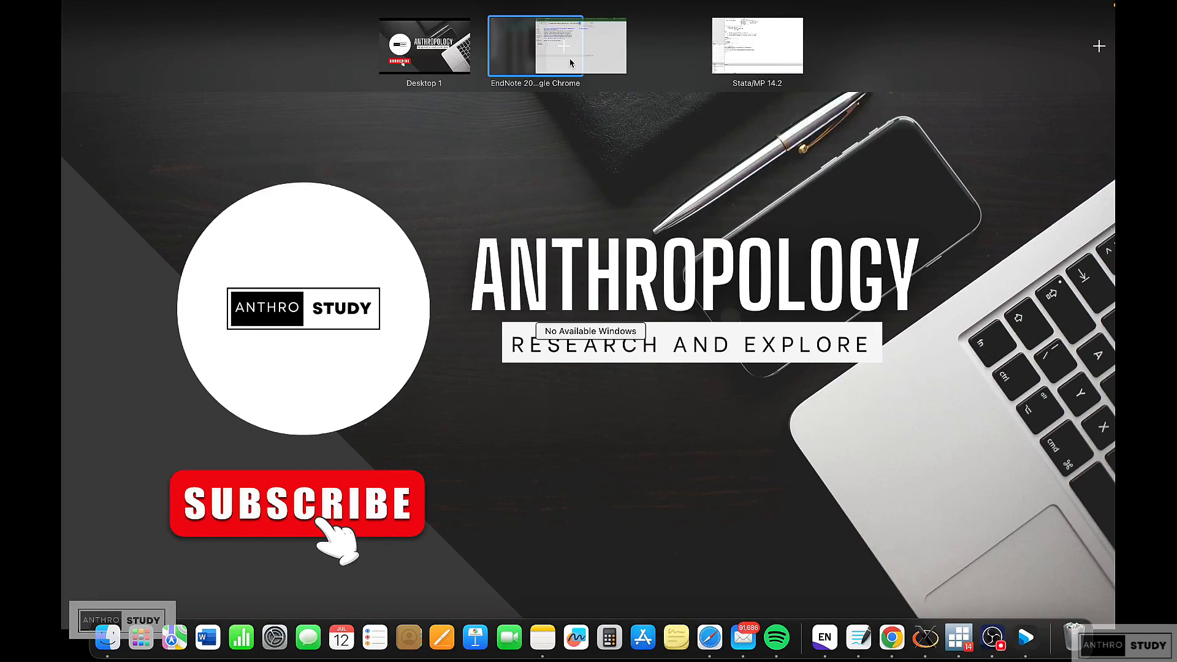
click(572, 61)
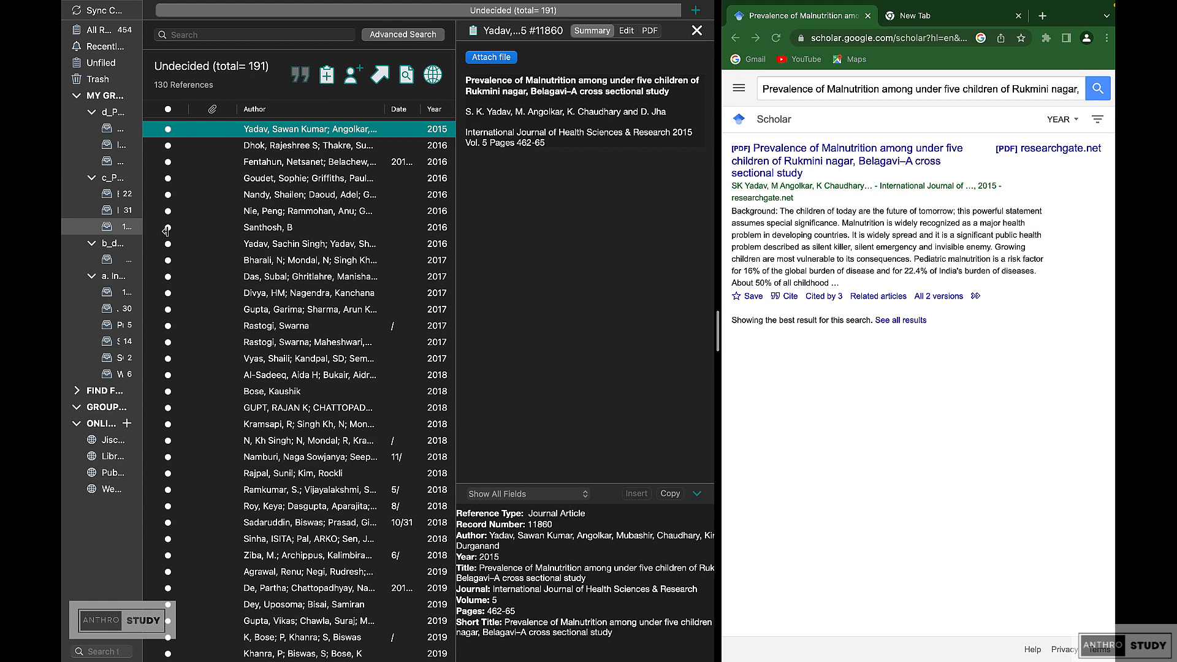
drag(717, 329, 802, 329)
drag(145, 290, 210, 287)
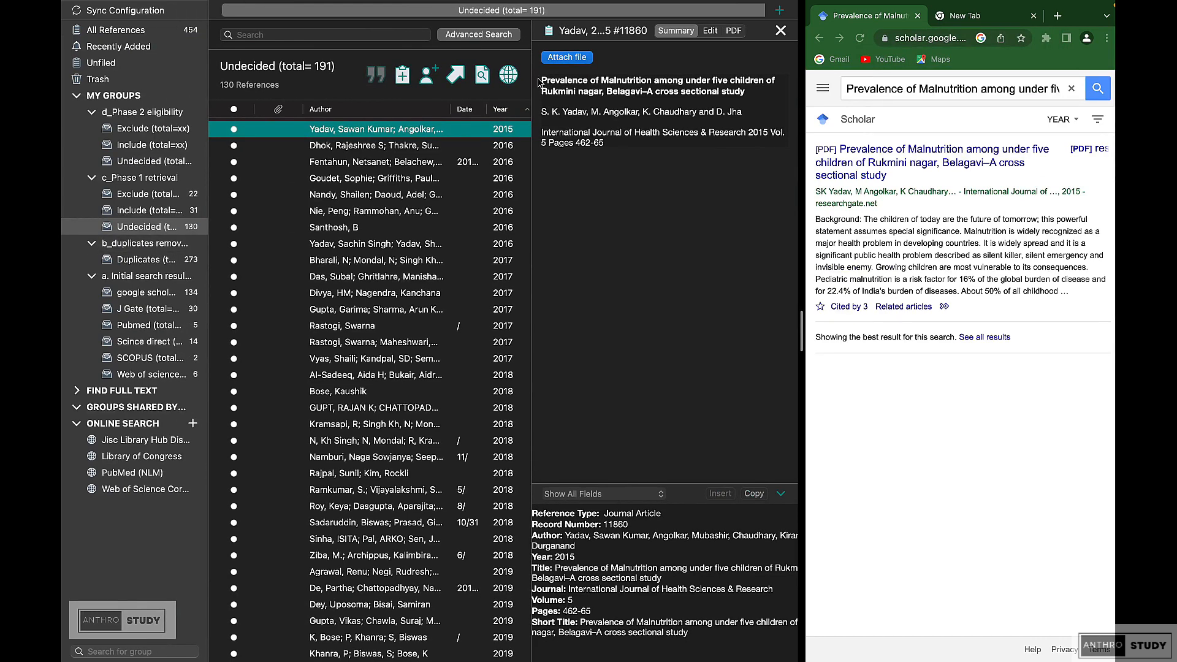
Step: Copy the full title of the selected 2015 reference on malnutrition in Rukmini nagar from its summary
drag(542, 81, 743, 95)
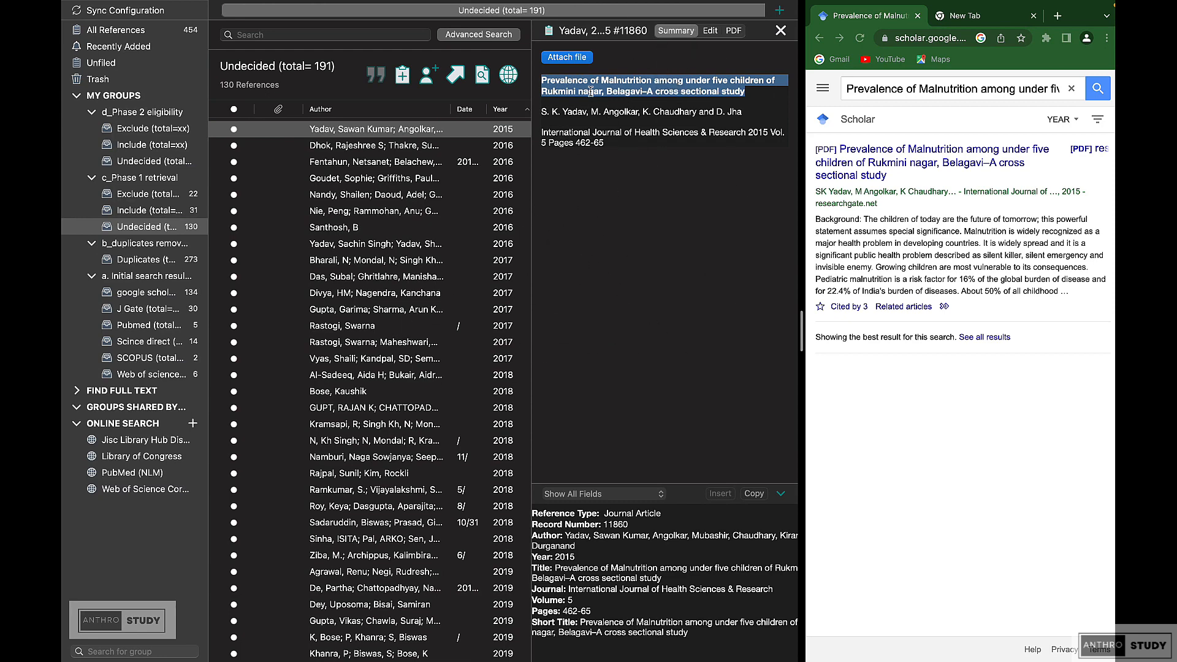
click(437, 136)
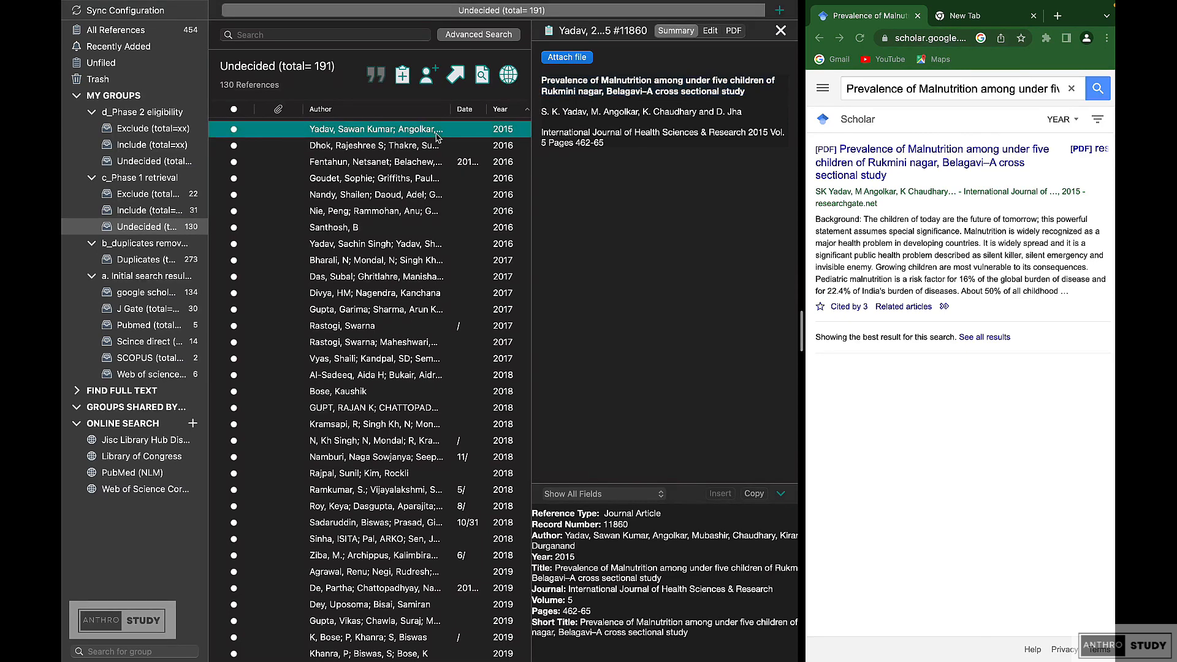
click(542, 86)
drag(542, 85, 742, 93)
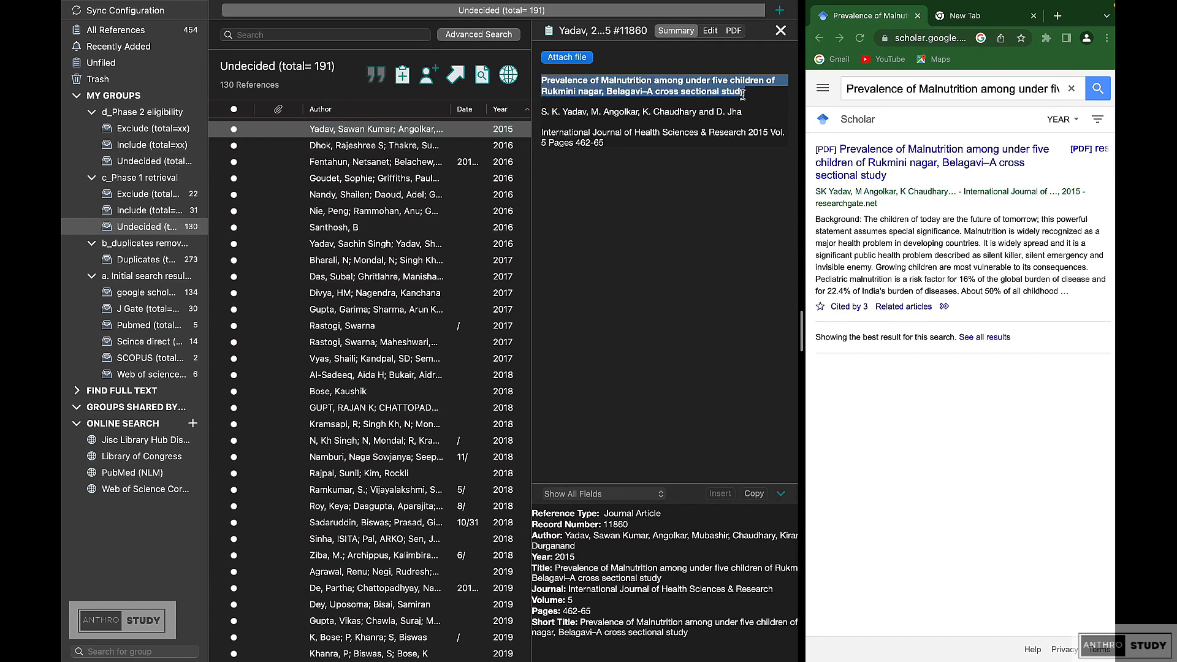
right_click(713, 86)
click(742, 167)
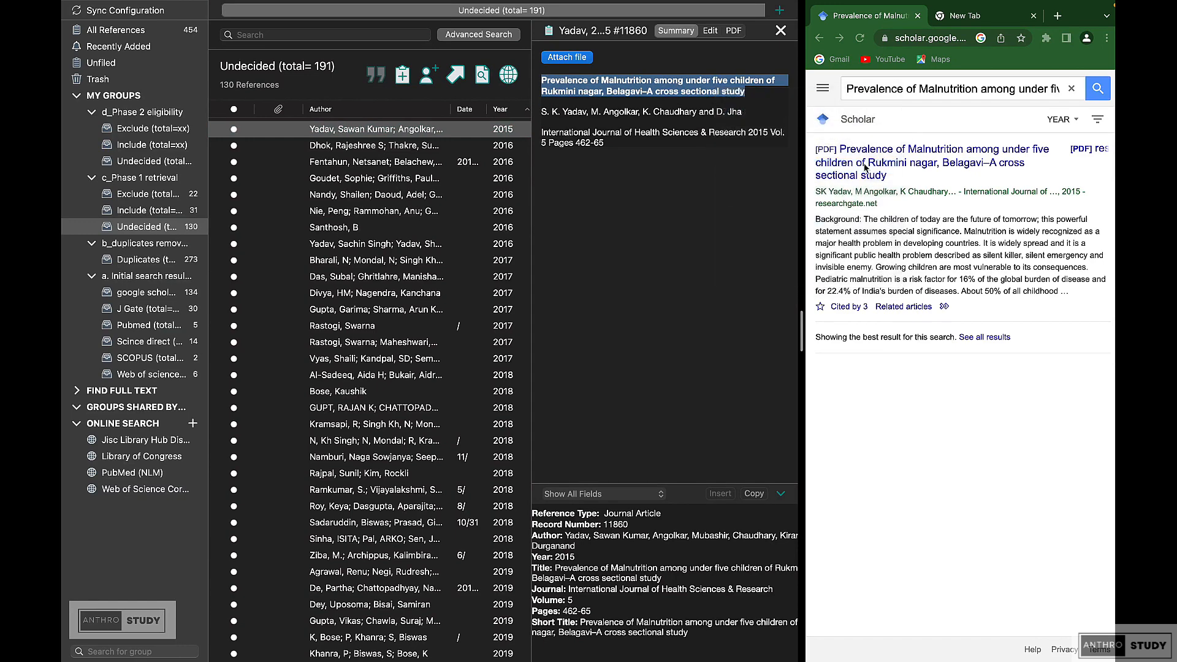
Step: Search Google Scholar for the full title of the 2015 study on malnutrition among under five children of Rukmini nagar
click(926, 92)
double_click(925, 90)
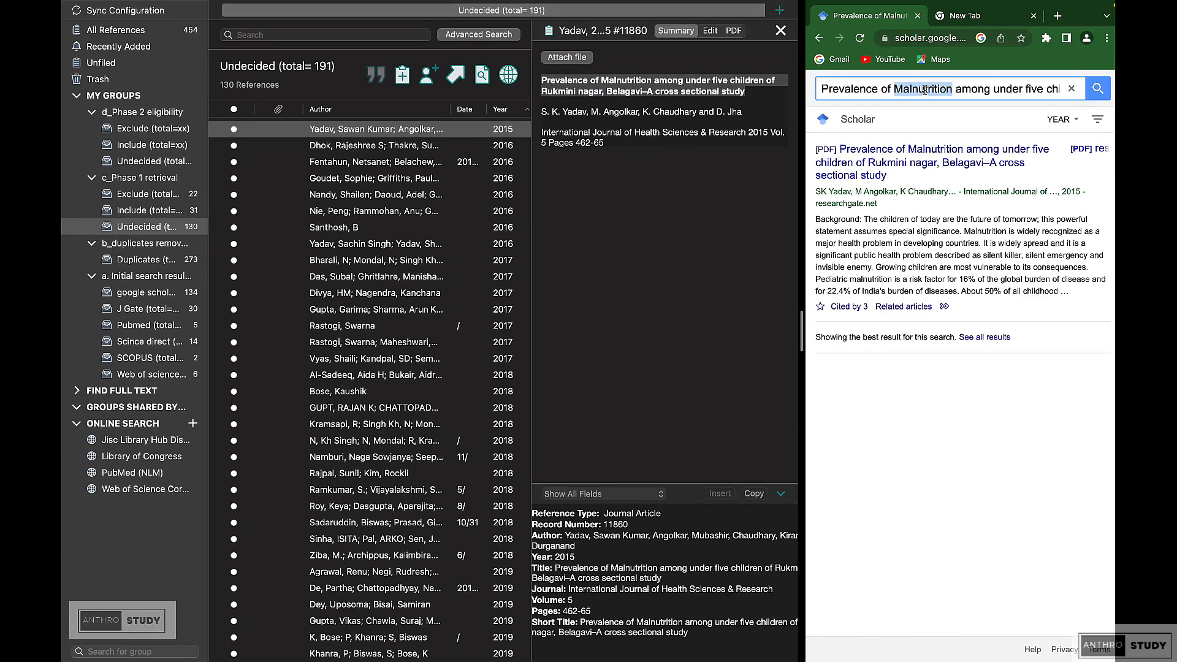
triple_click(925, 90)
right_click(927, 91)
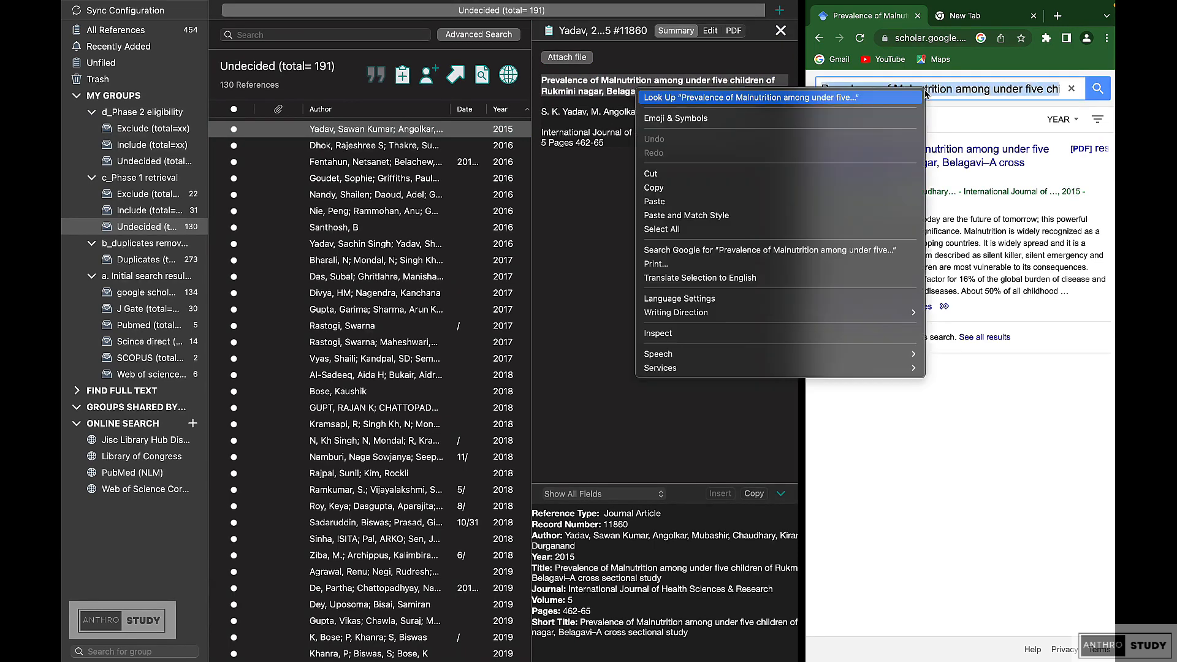
click(816, 188)
key(Right)
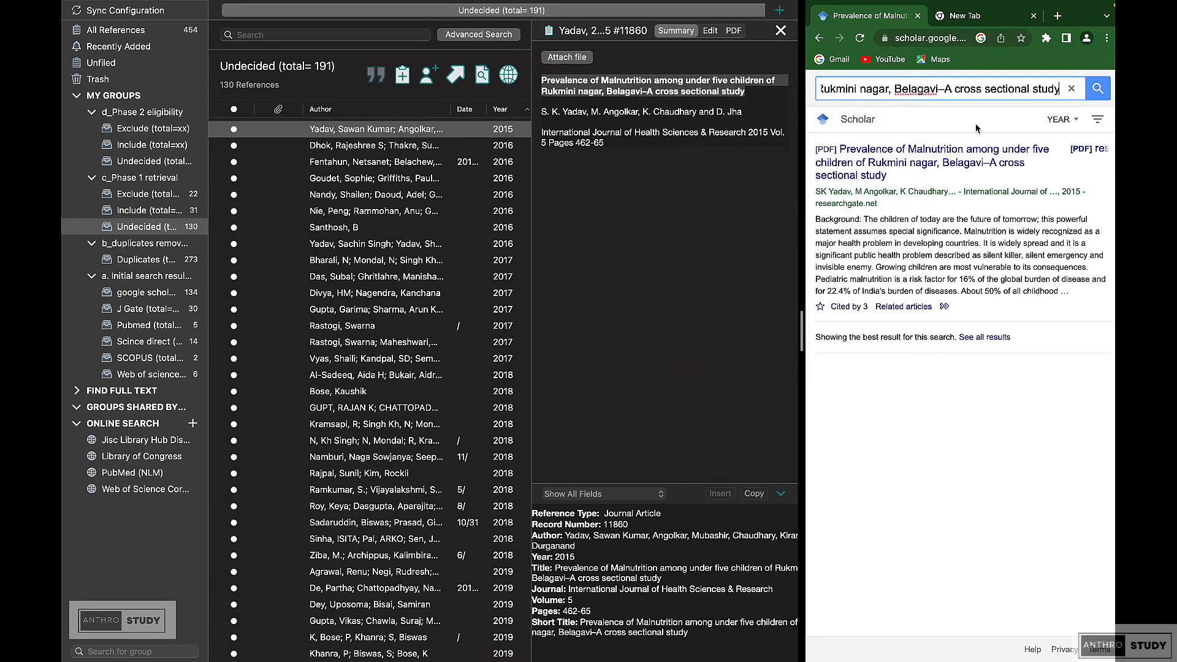
click(1101, 91)
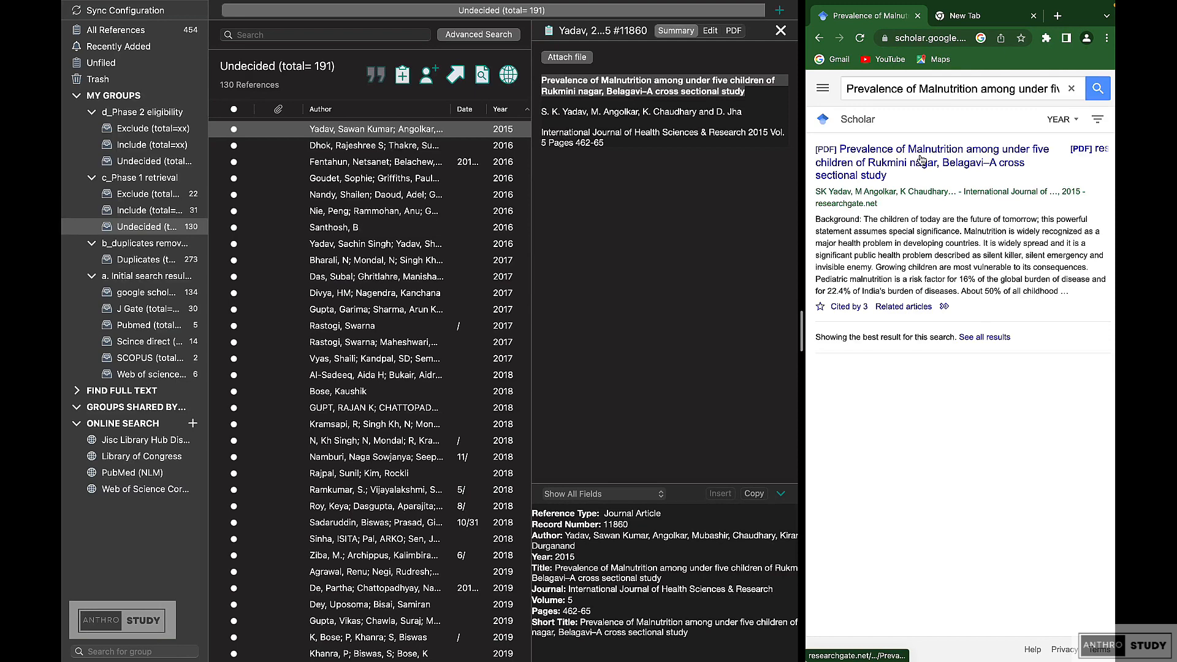
Step: Open the Rukmini nagar paper's PDF from the search result and examine its abstract, methods, result tables and discussion
click(921, 160)
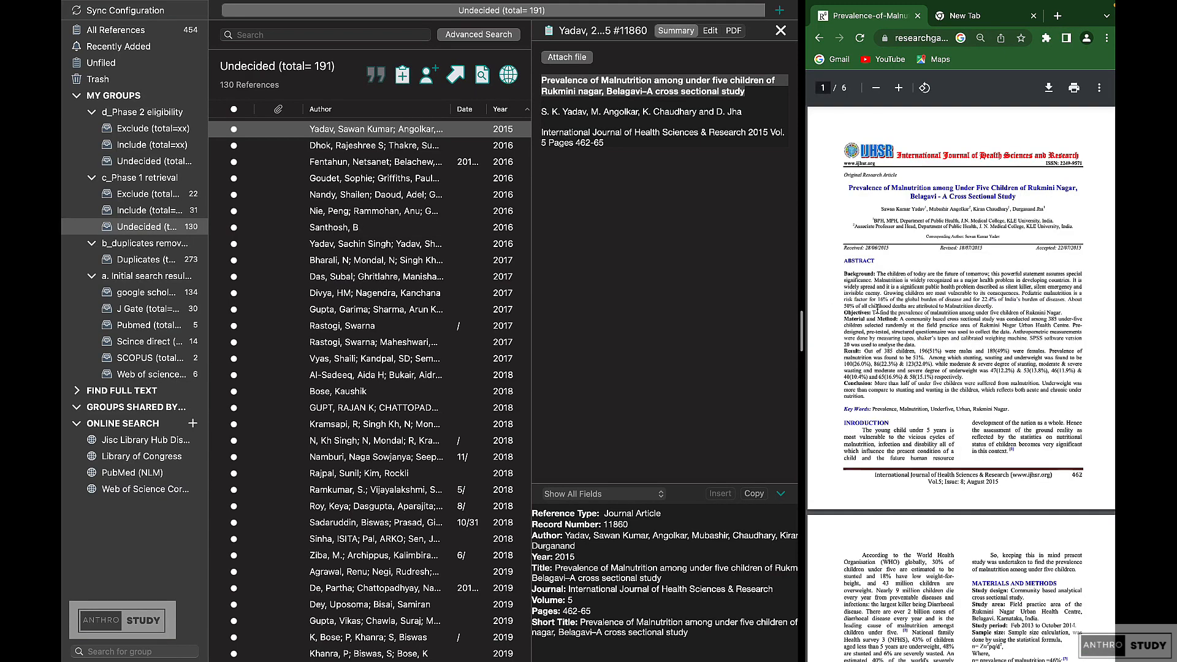
scroll(940, 294, down, 6)
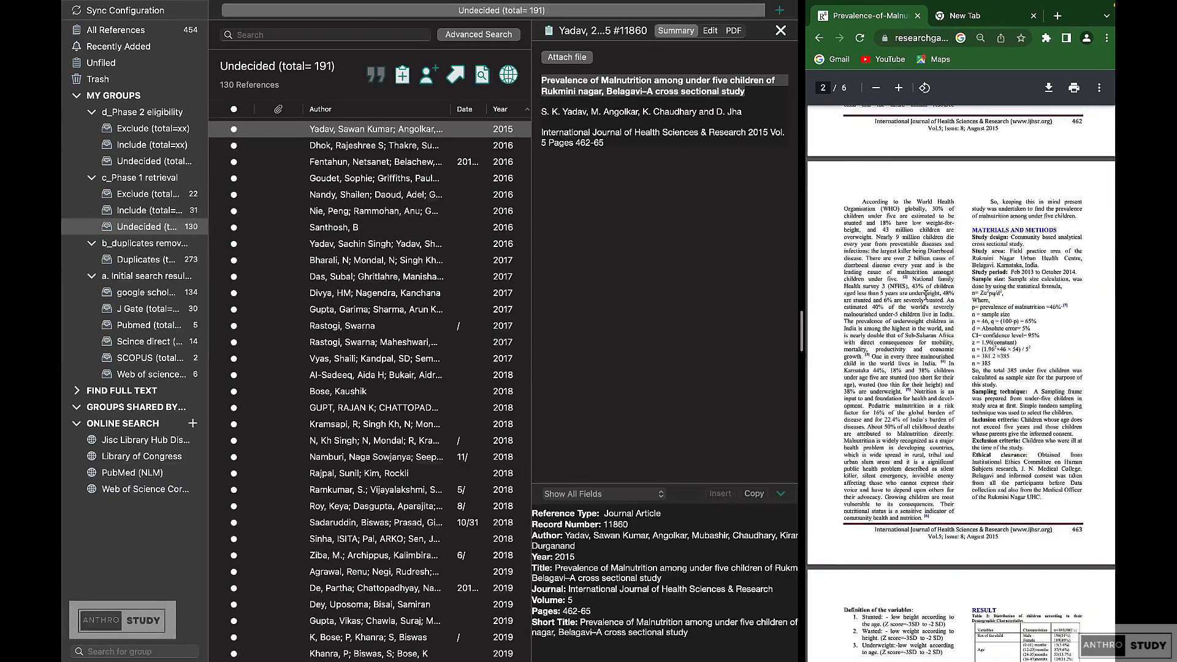
scroll(926, 295, down, 5)
scroll(926, 296, down, 5)
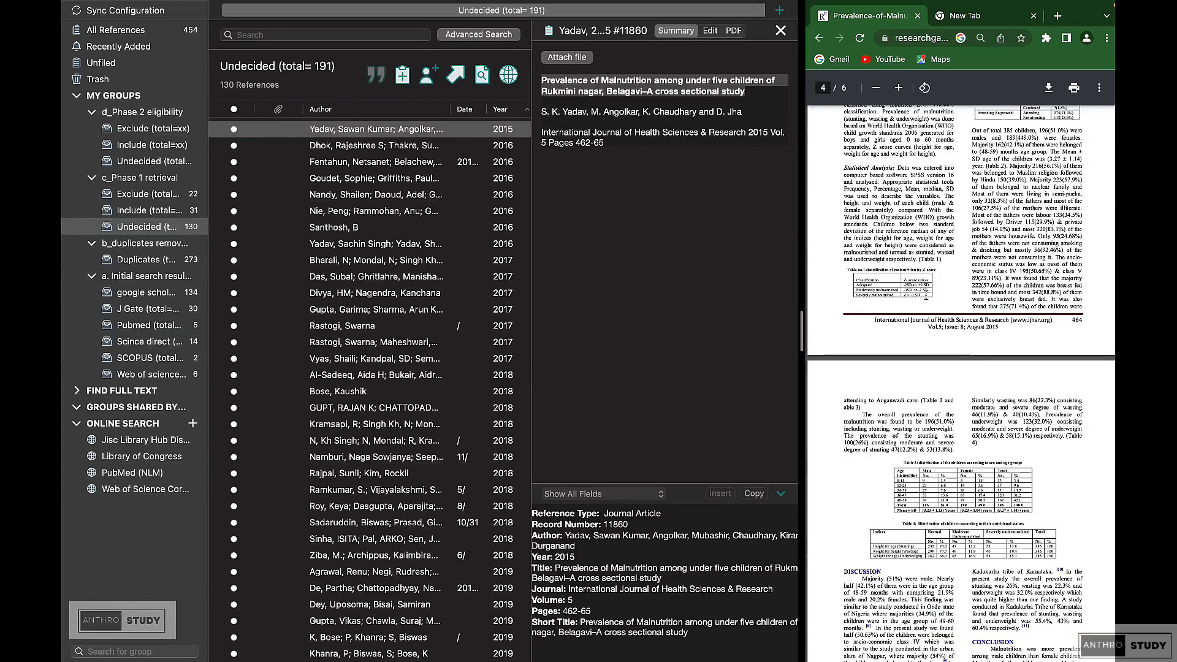
scroll(923, 295, down, 1)
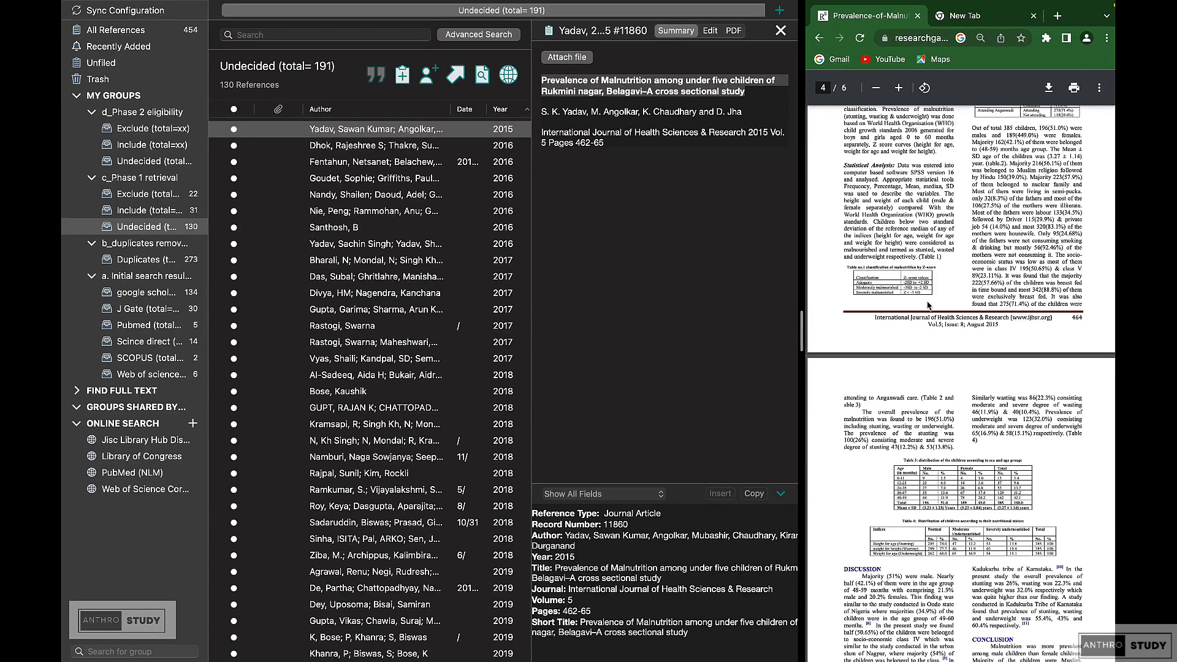
scroll(928, 305, down, 5)
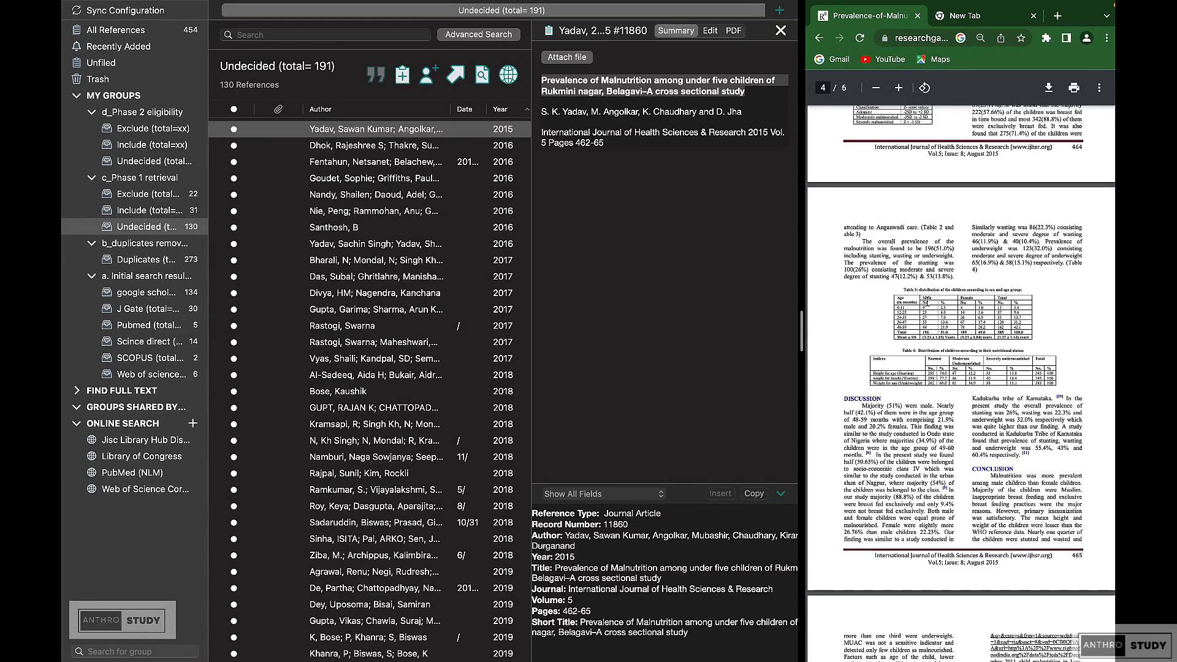
scroll(1019, 329, down, 7)
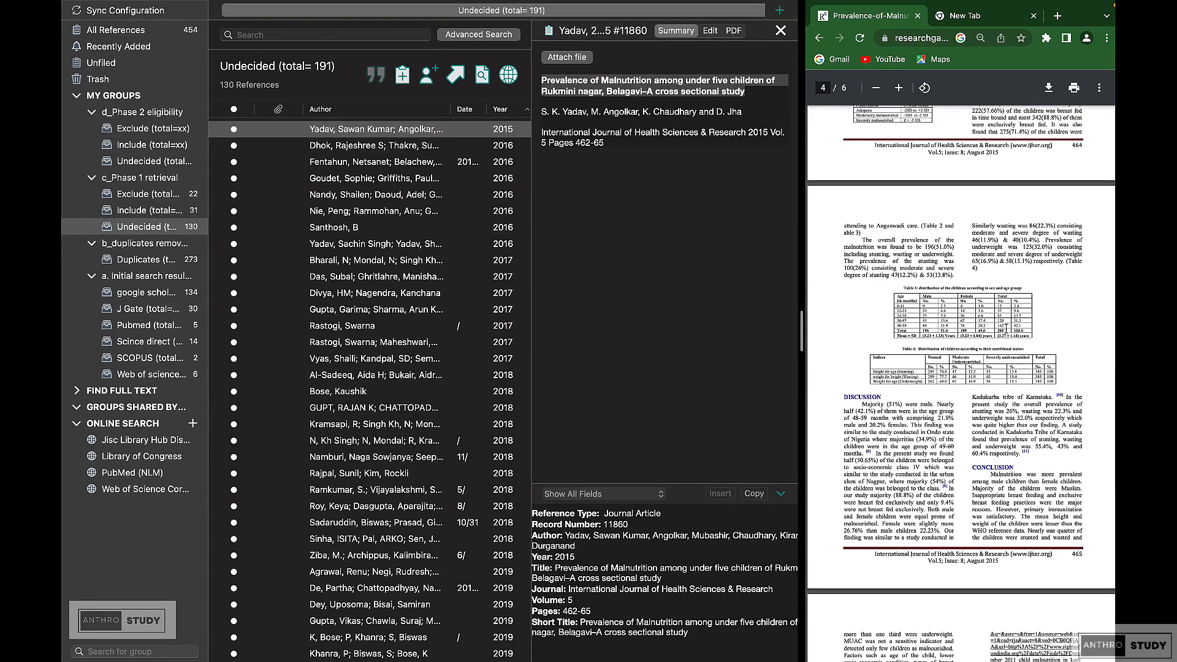
scroll(994, 323, up, 20)
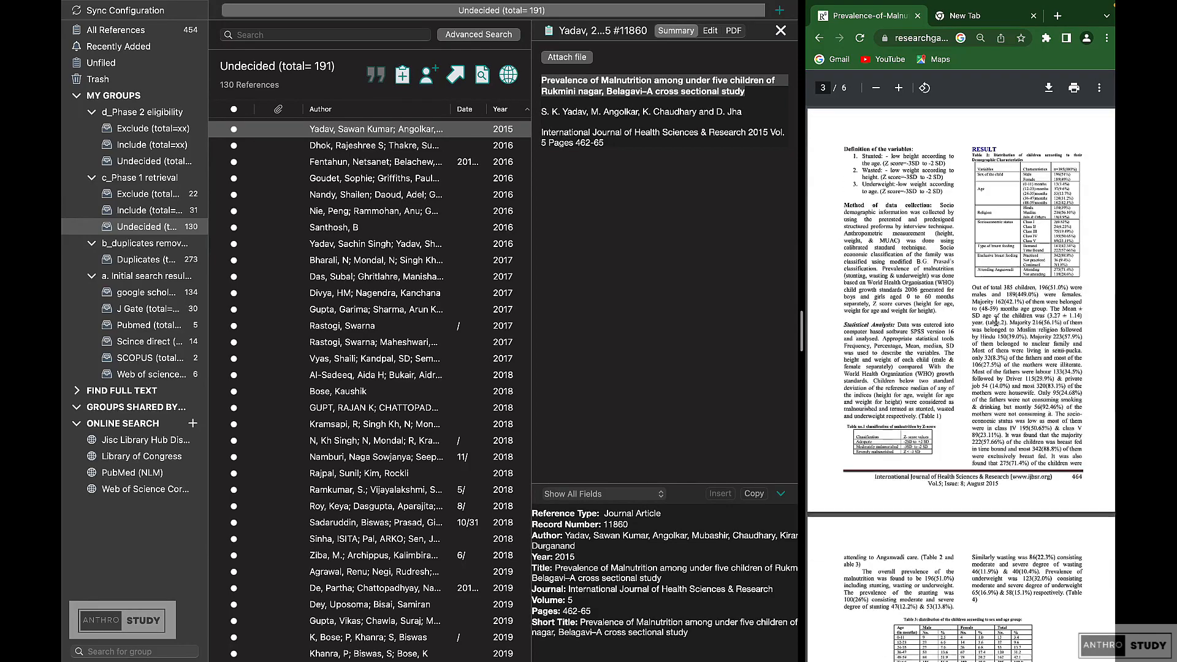
scroll(997, 325, up, 5)
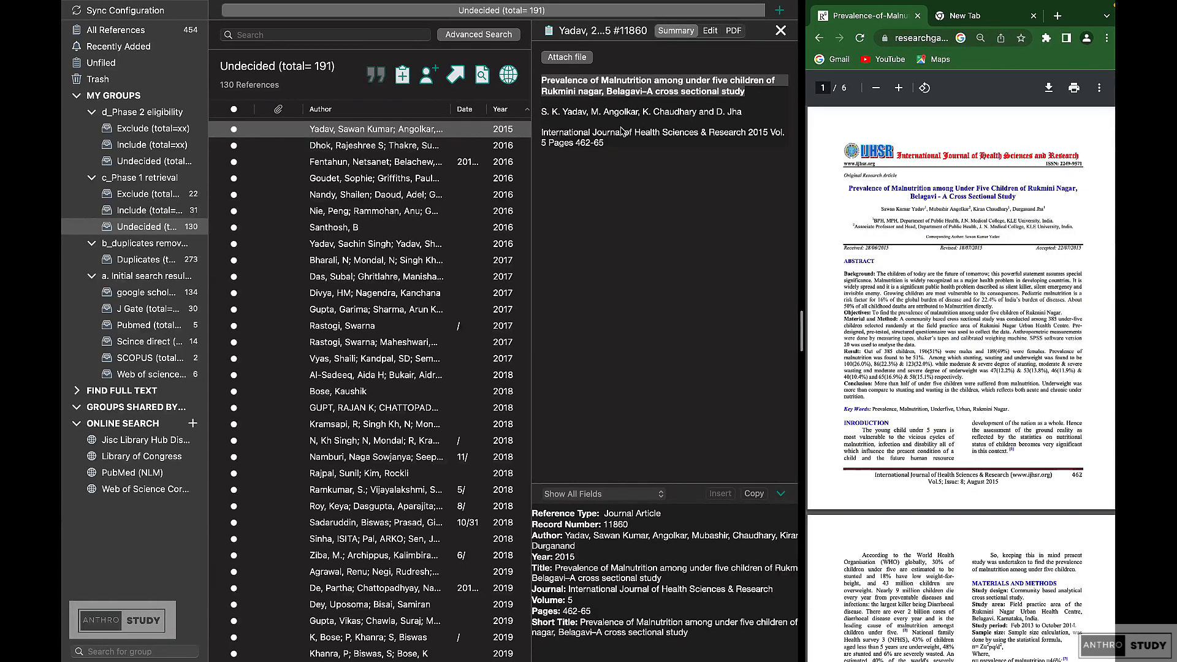
Step: Add the 2015 Rukmini nagar reference to the Phase 1 retrieval Exclude group and remove it from the Undecided group
click(433, 132)
right_click(433, 132)
mouse_move(558, 233)
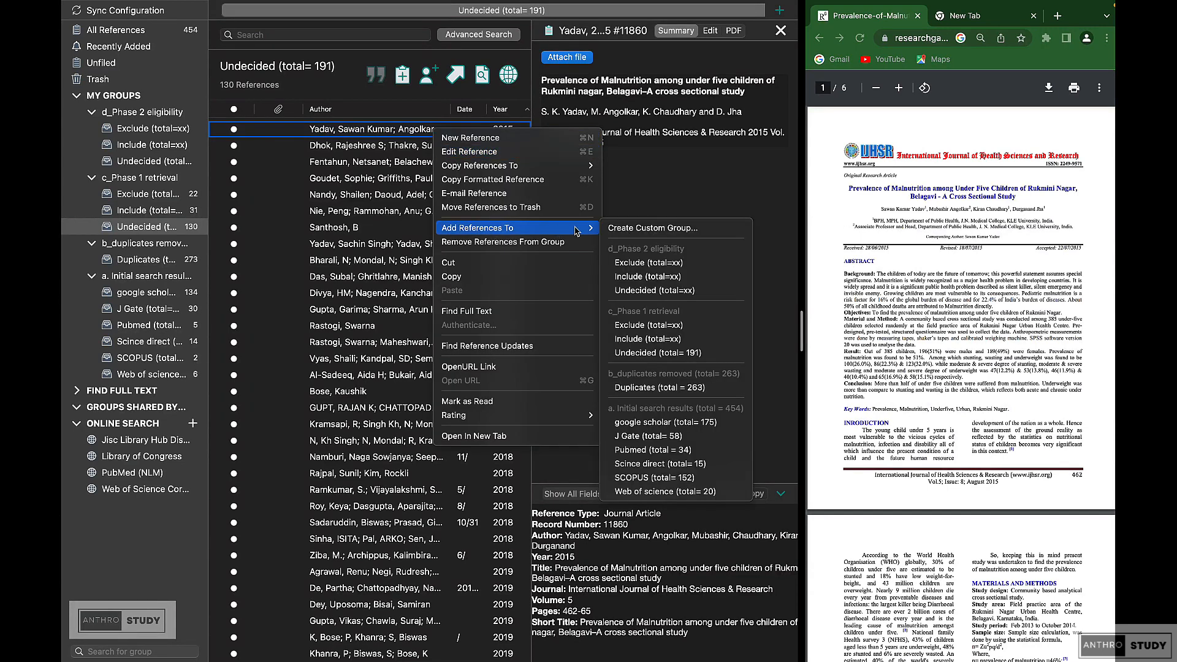
click(643, 330)
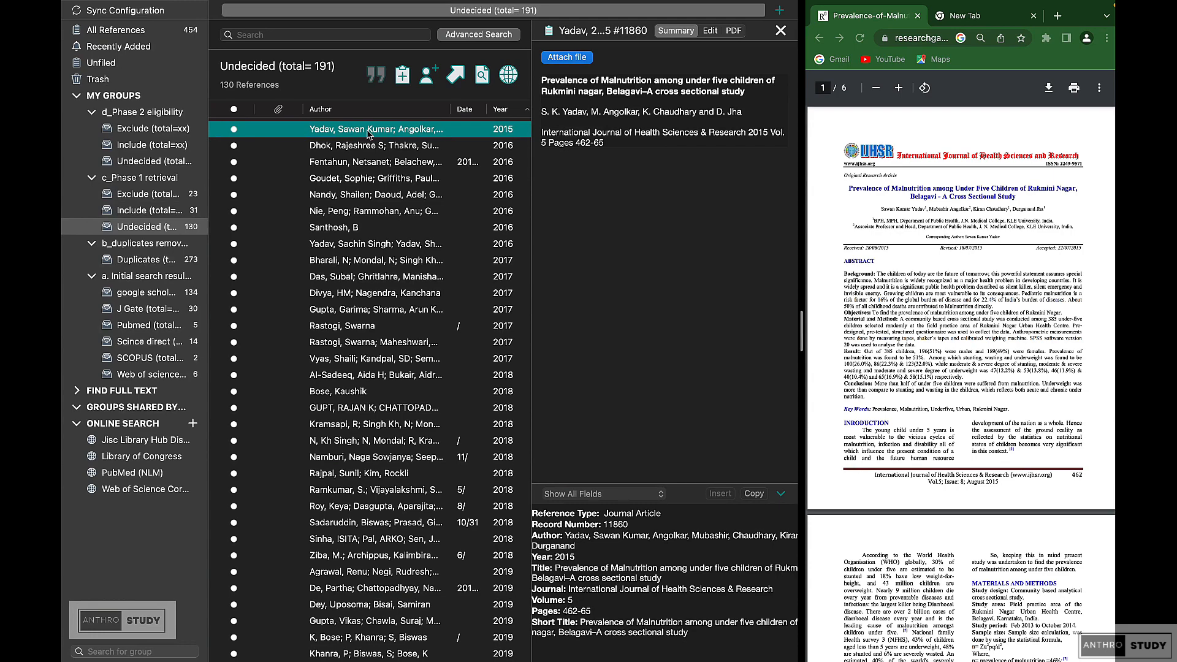
key(Delete)
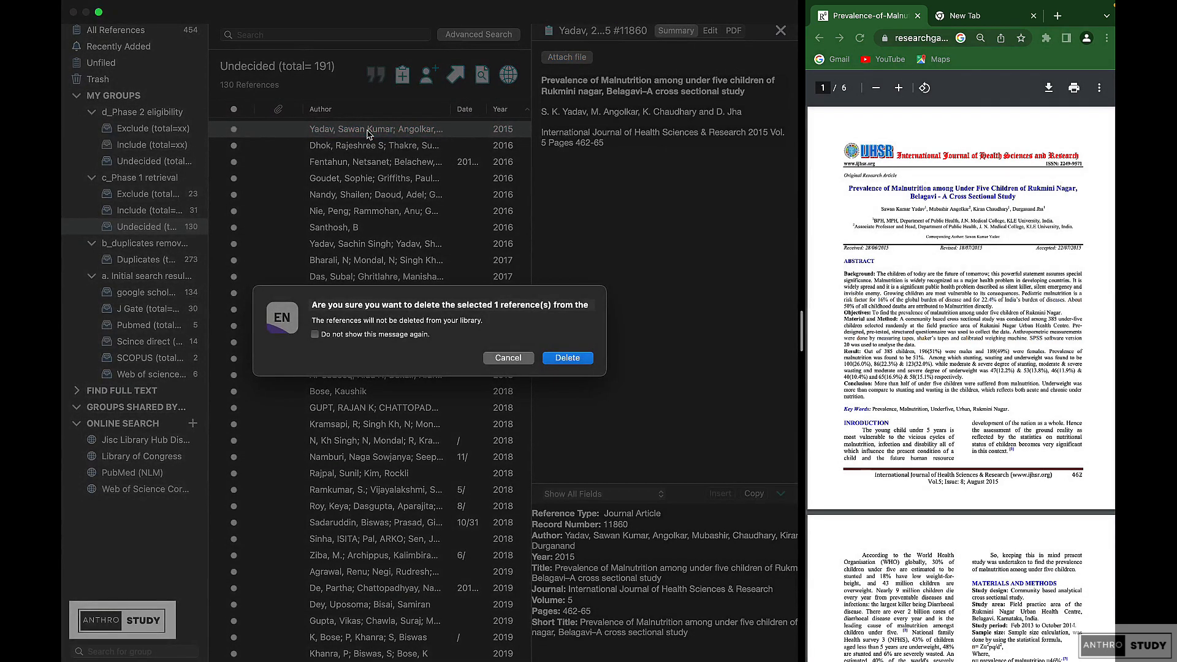
key(Return)
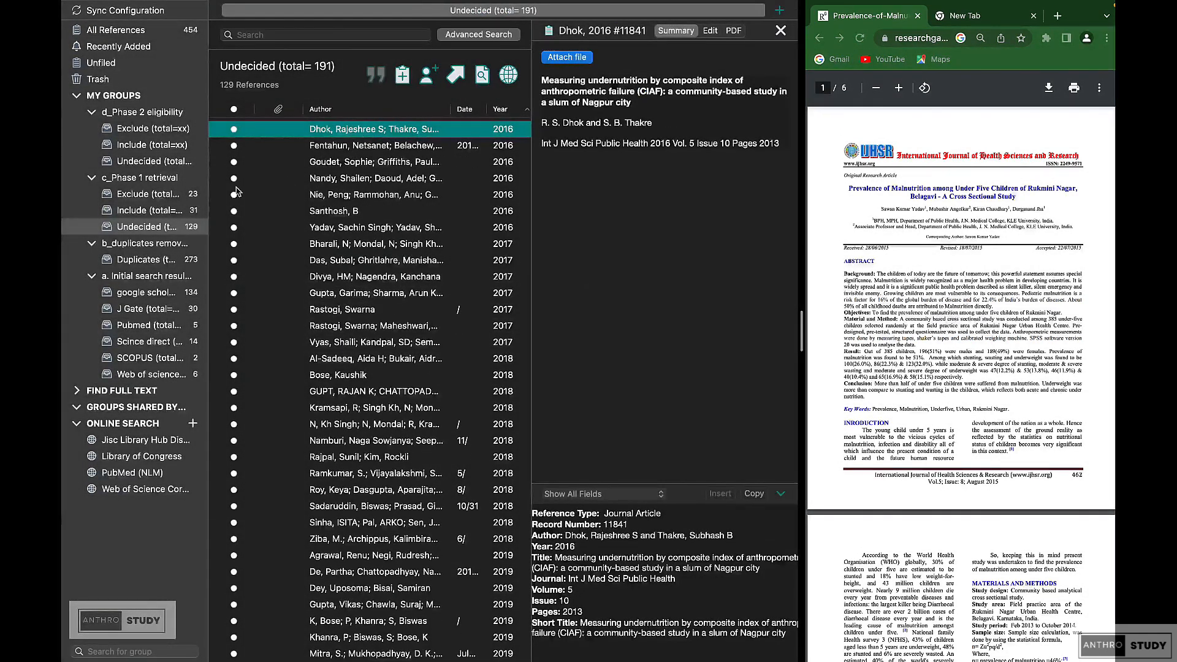
click(165, 198)
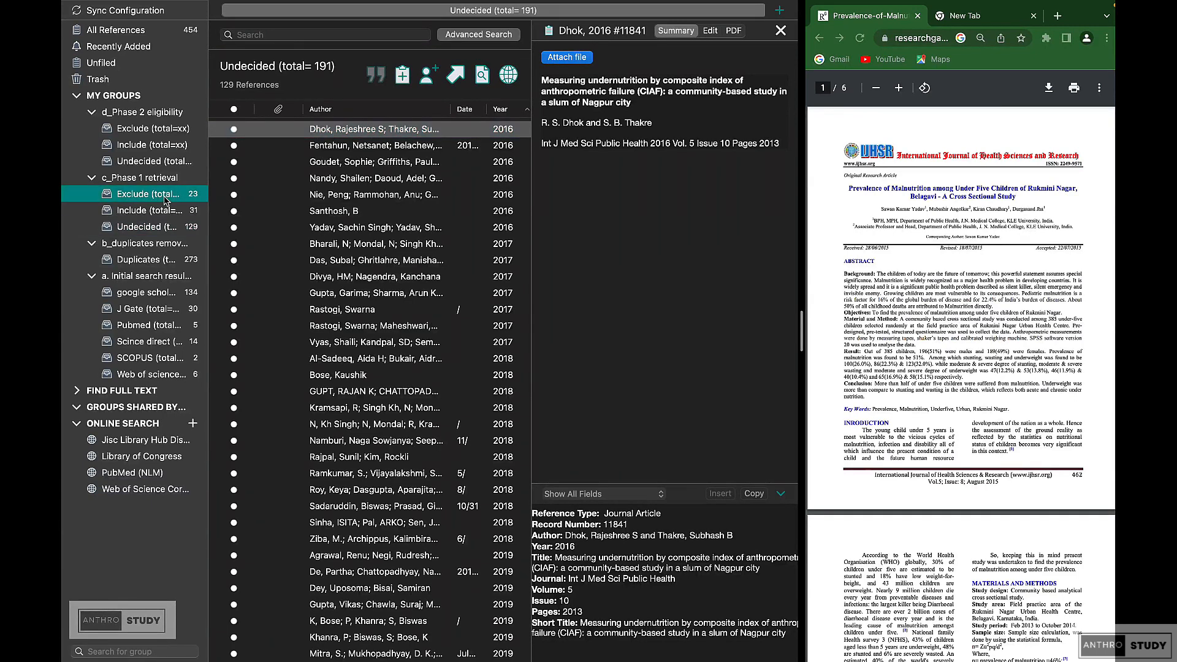
click(161, 228)
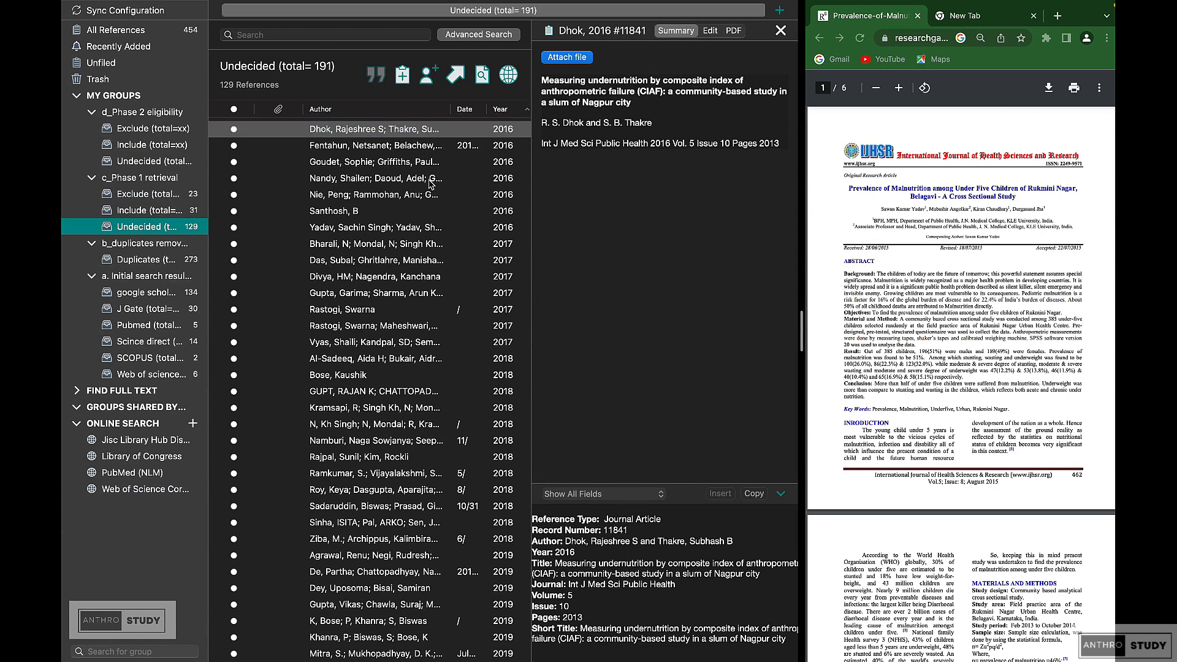
Step: Copy the full title of the 2016 Nagpur city undernutrition (CIAF) reference and search Google Scholar for it
click(386, 130)
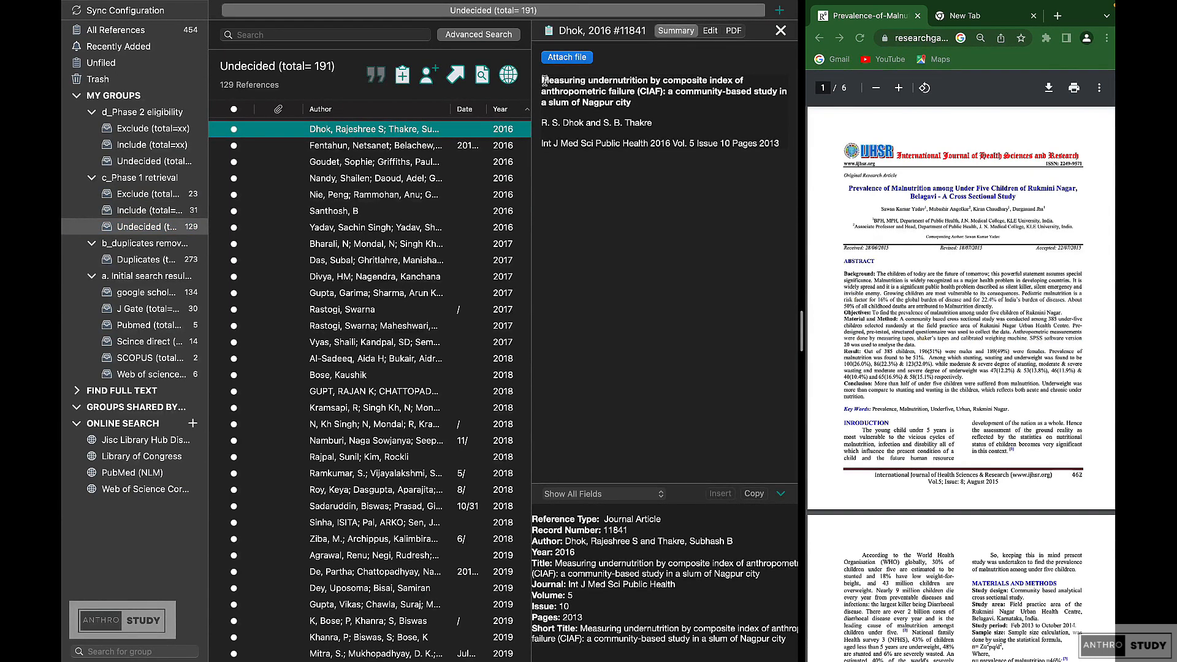
drag(541, 86, 651, 106)
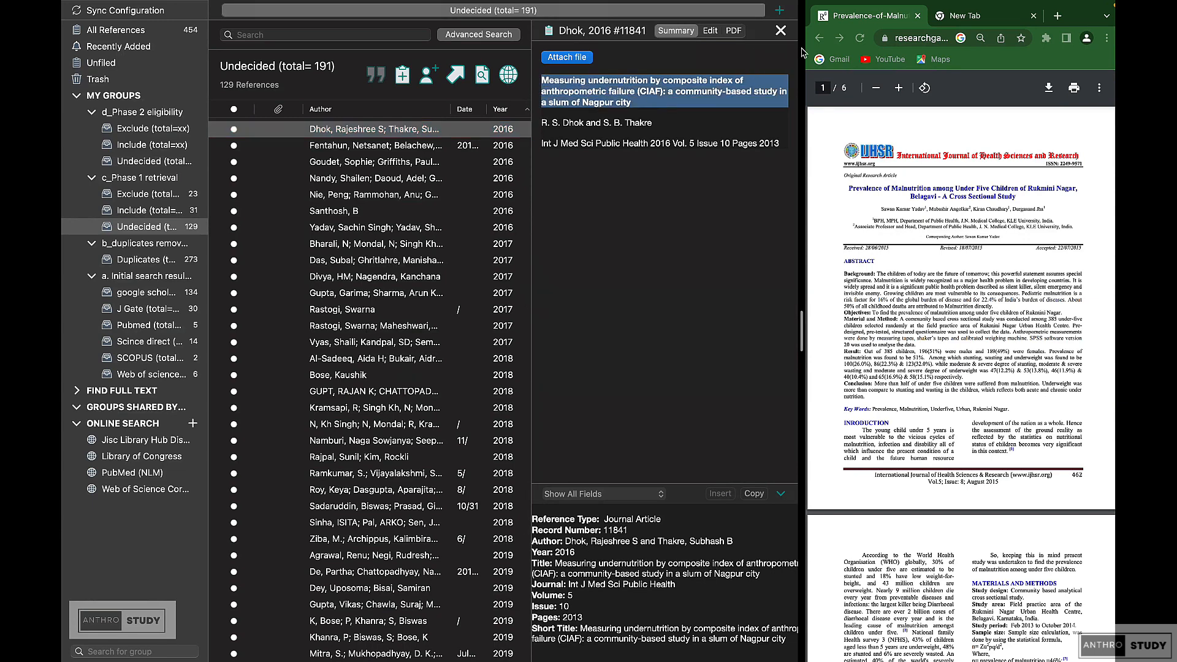
click(821, 40)
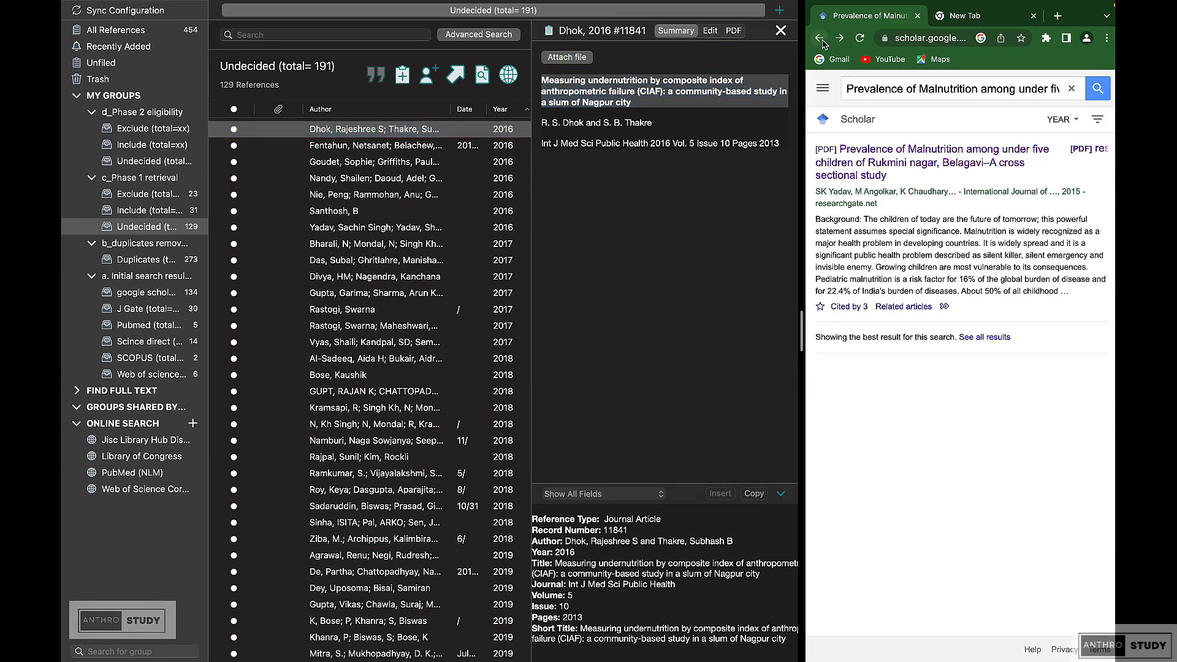
triple_click(879, 90)
key(super+v)
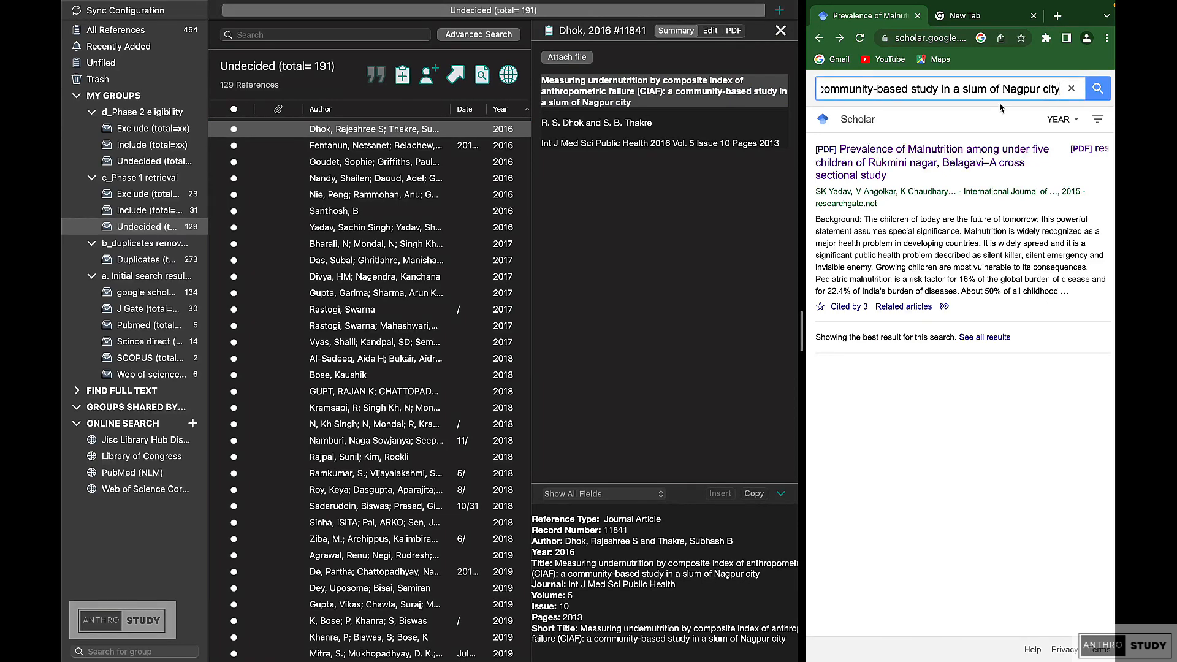
click(1095, 91)
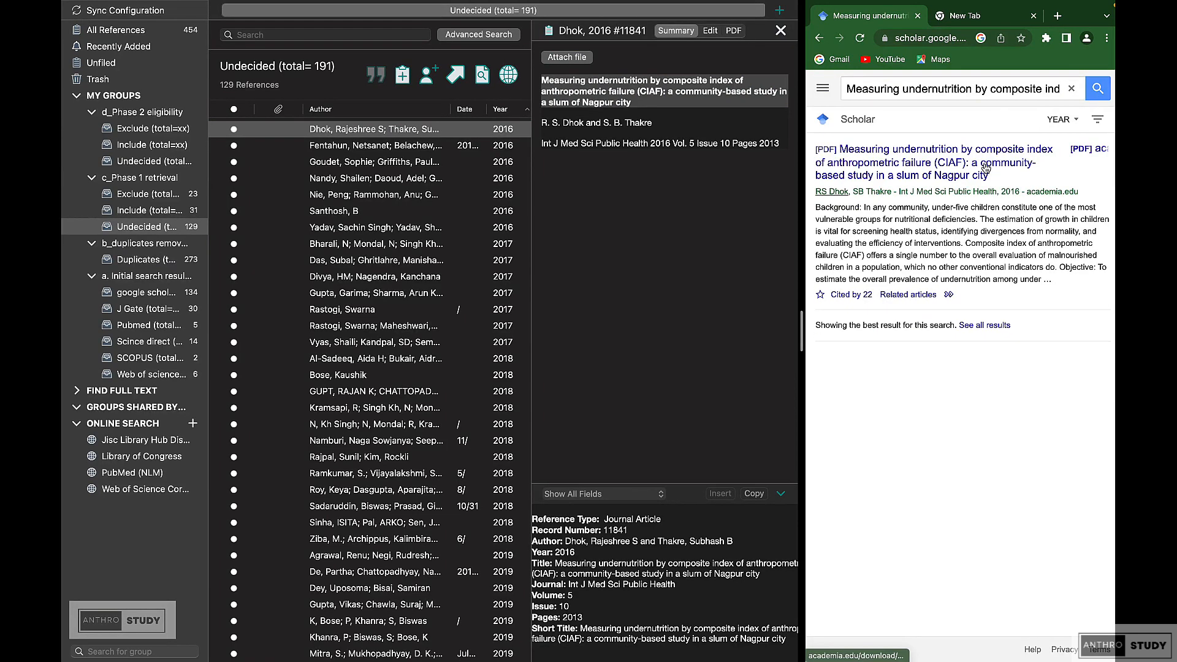
Step: Open the Nagpur paper's PDF from the search result and examine its abstract, methods and results
click(935, 178)
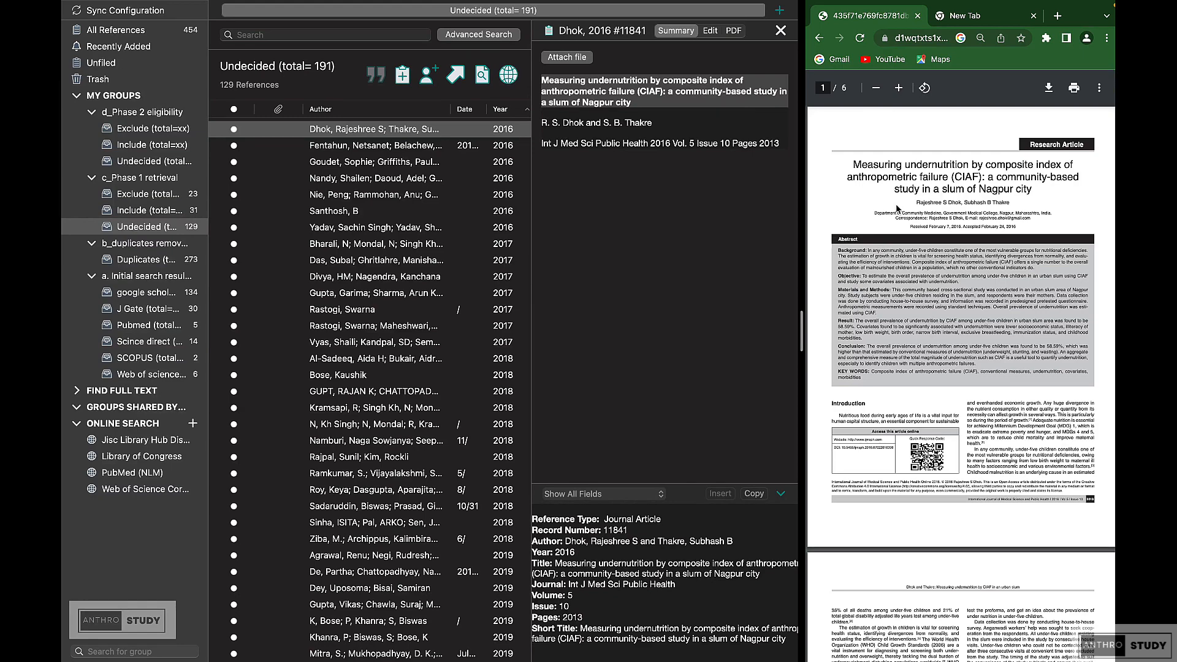
scroll(897, 209, down, 10)
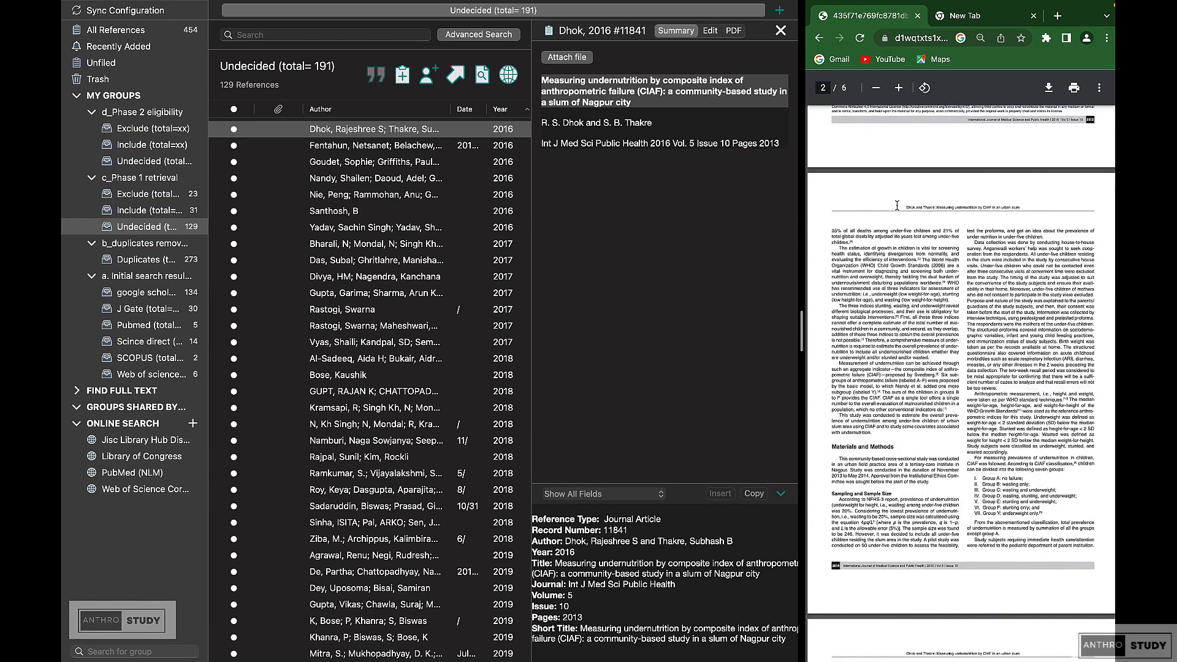
scroll(897, 208, down, 5)
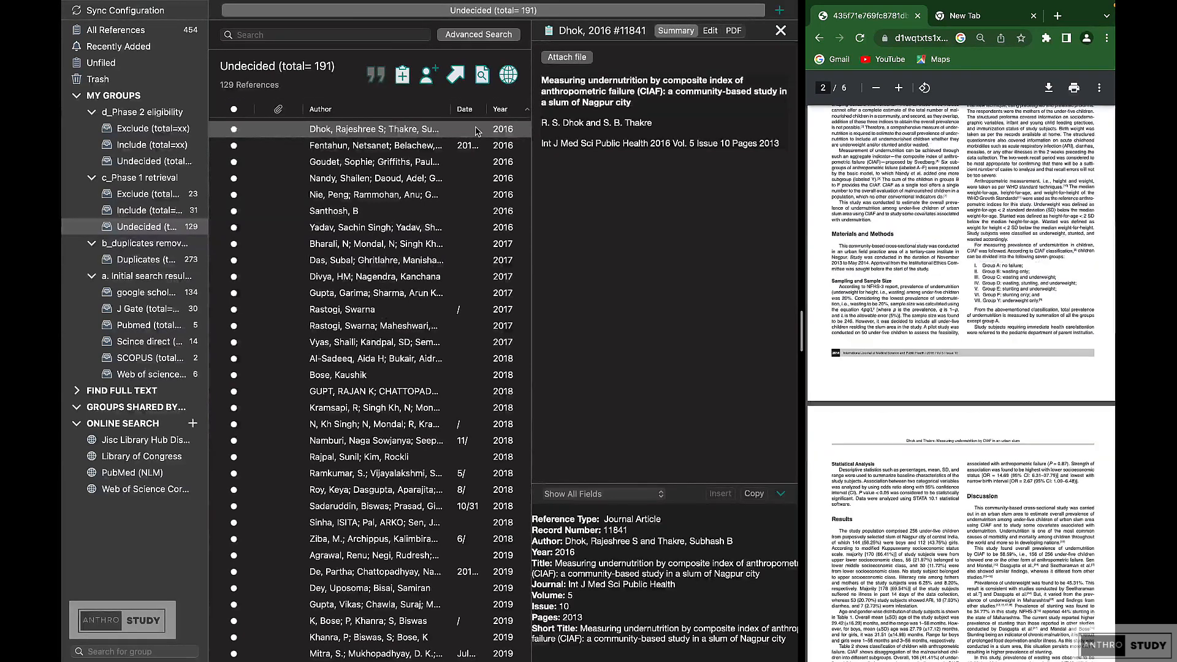
Step: Add the 2016 Nagpur undernutrition reference to the Include group of Phase 1 retrieval
right_click(477, 131)
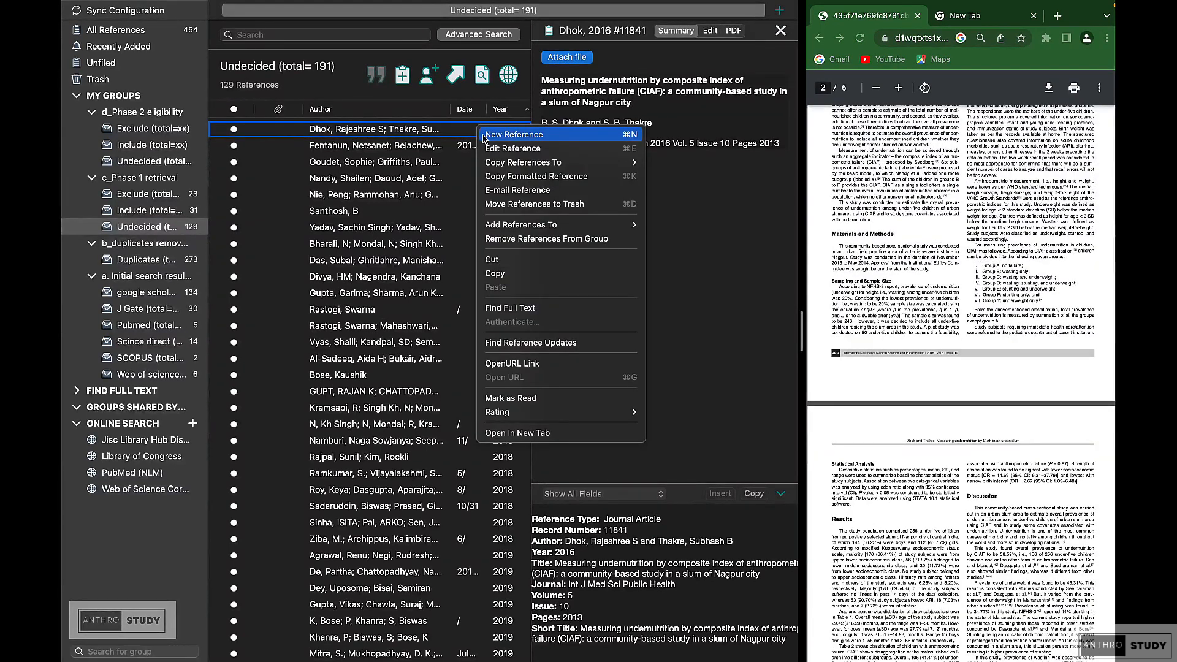
mouse_move(628, 225)
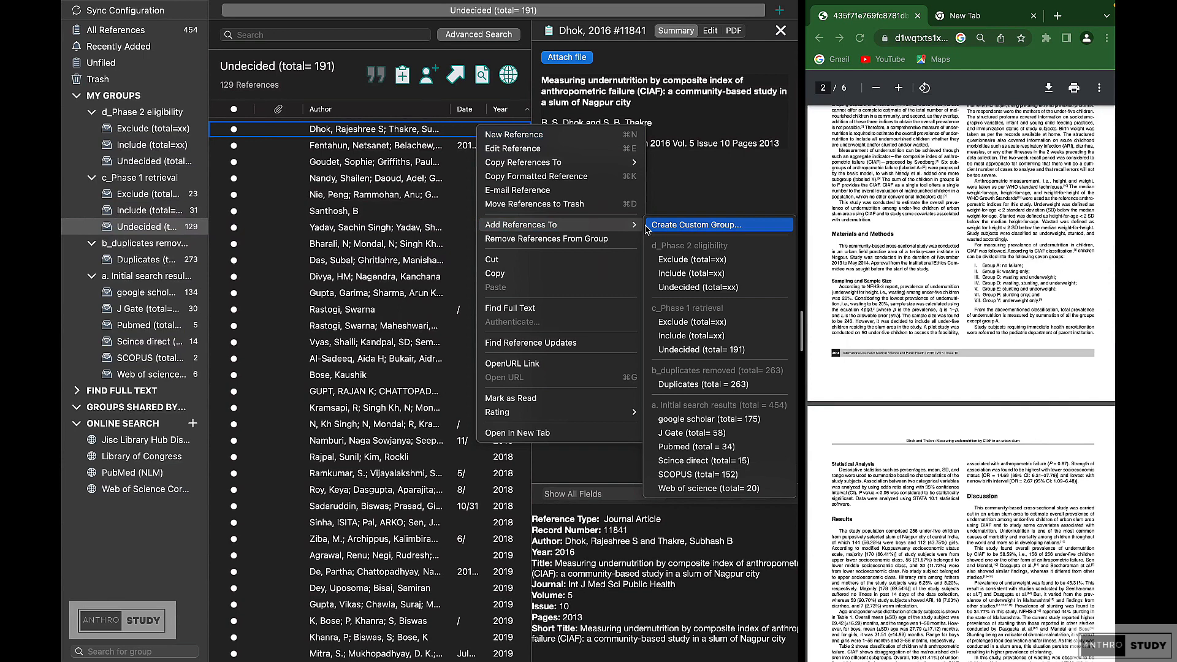
right_click(426, 131)
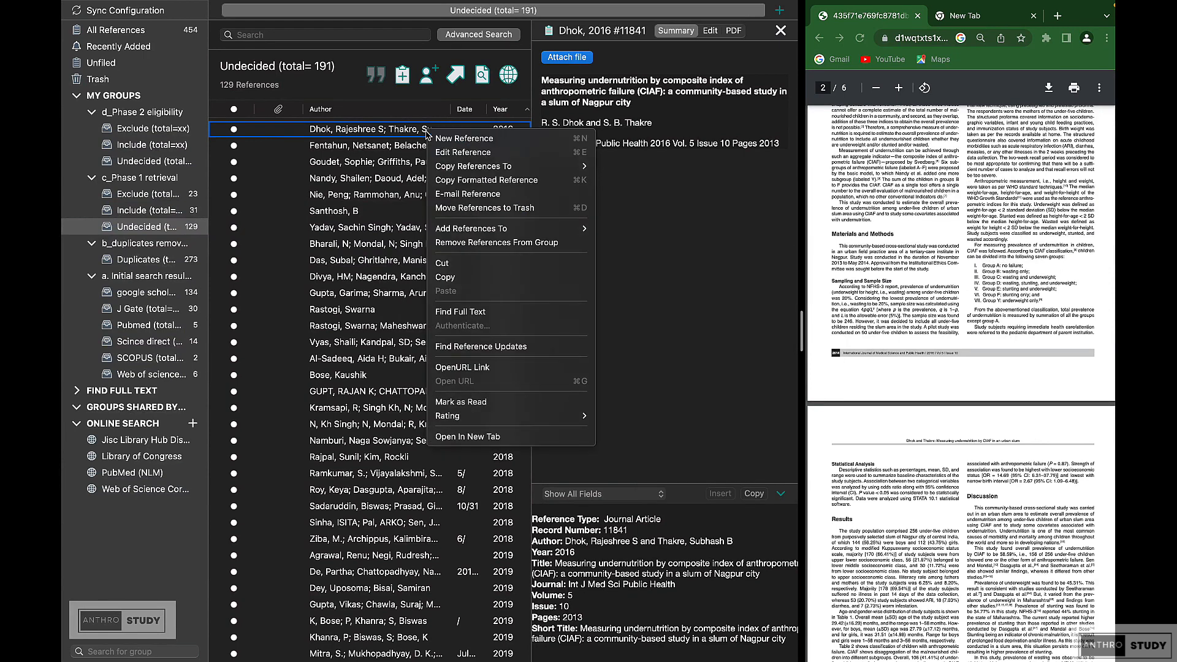
mouse_move(544, 229)
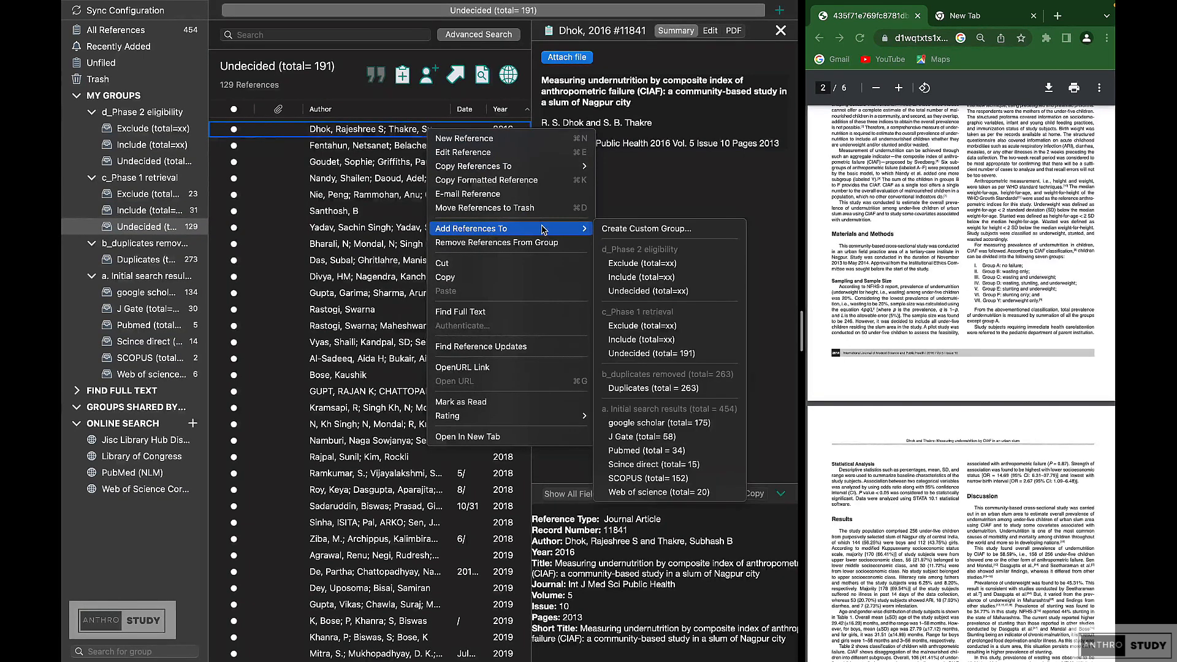
click(631, 340)
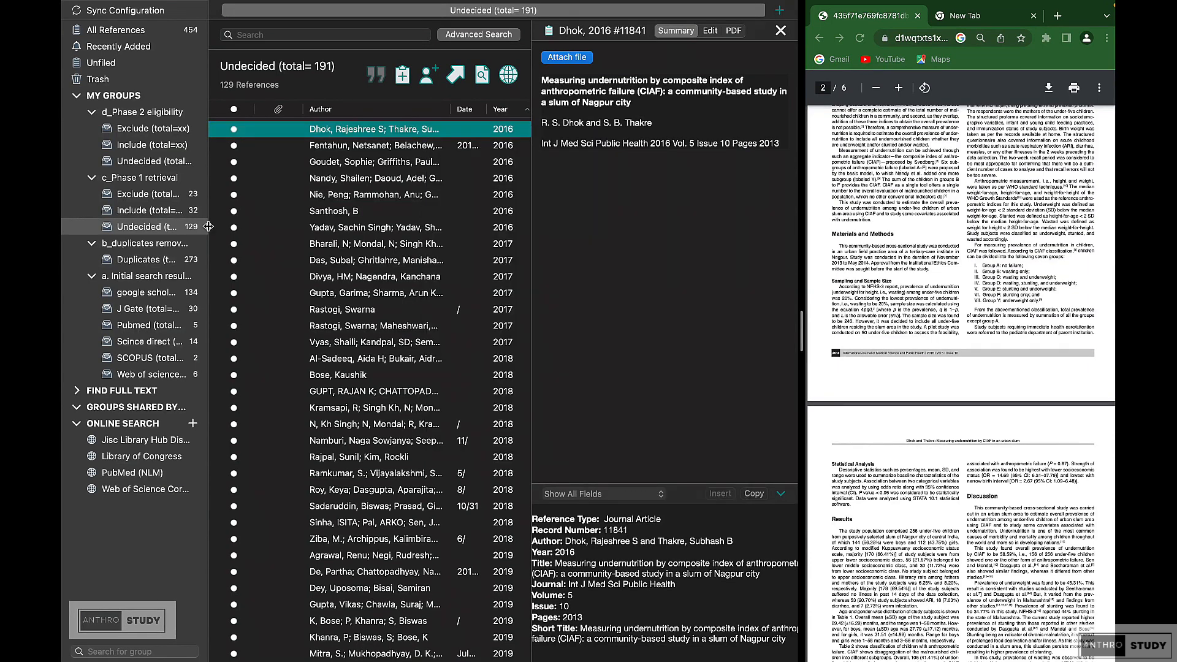
Step: Widen the groups sidebar and check the Phase 1 Include group, ending with the 2016 Nagpur reference selected in Undecided
drag(208, 227, 226, 227)
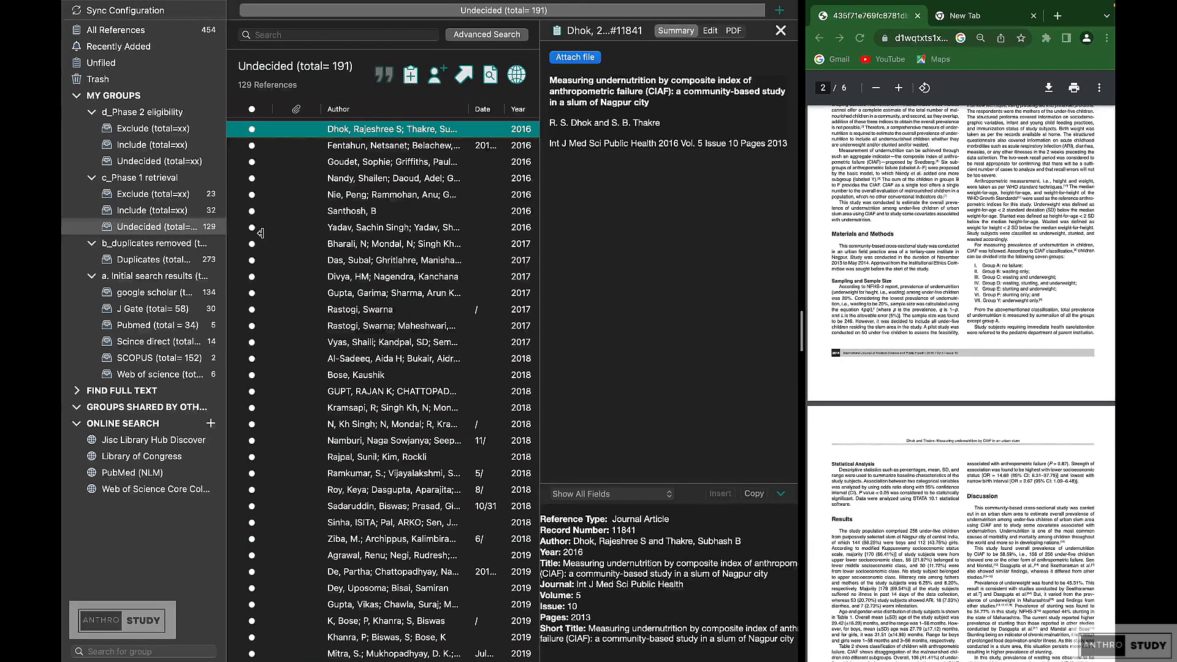
click(190, 211)
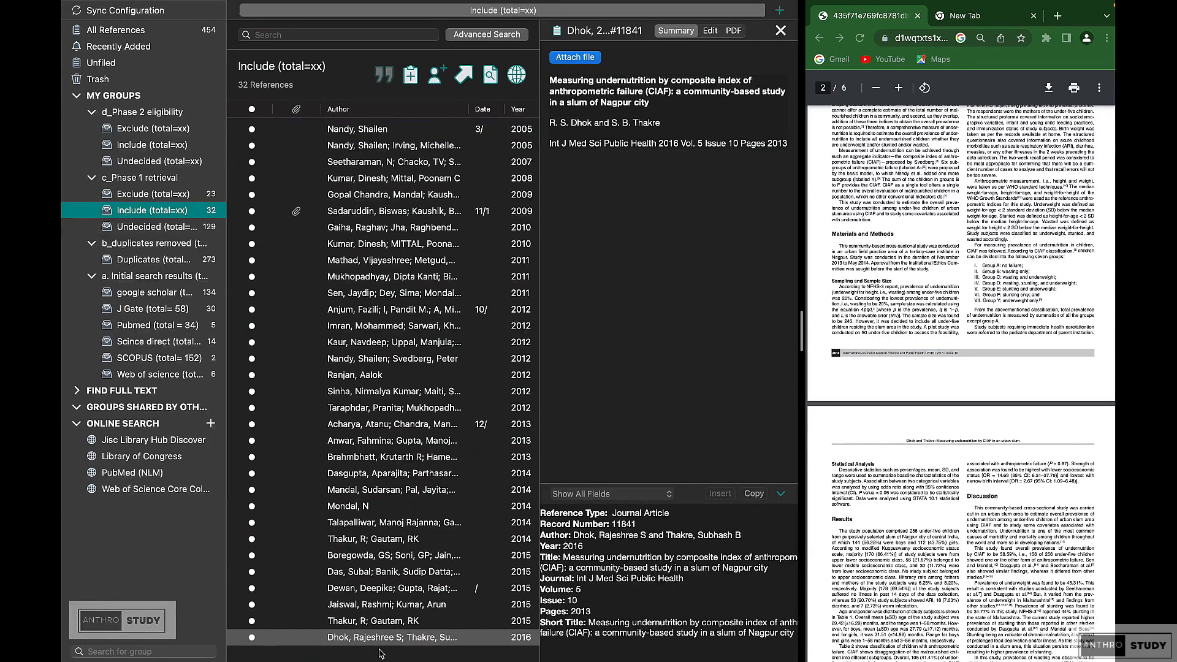
click(192, 228)
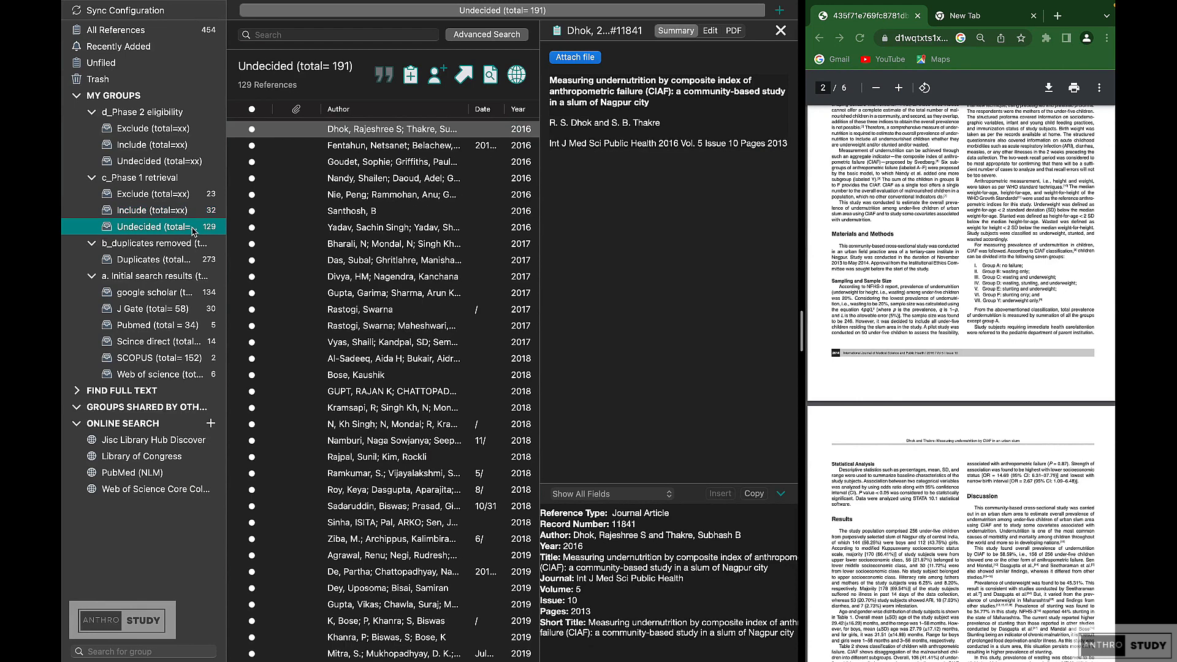
click(383, 132)
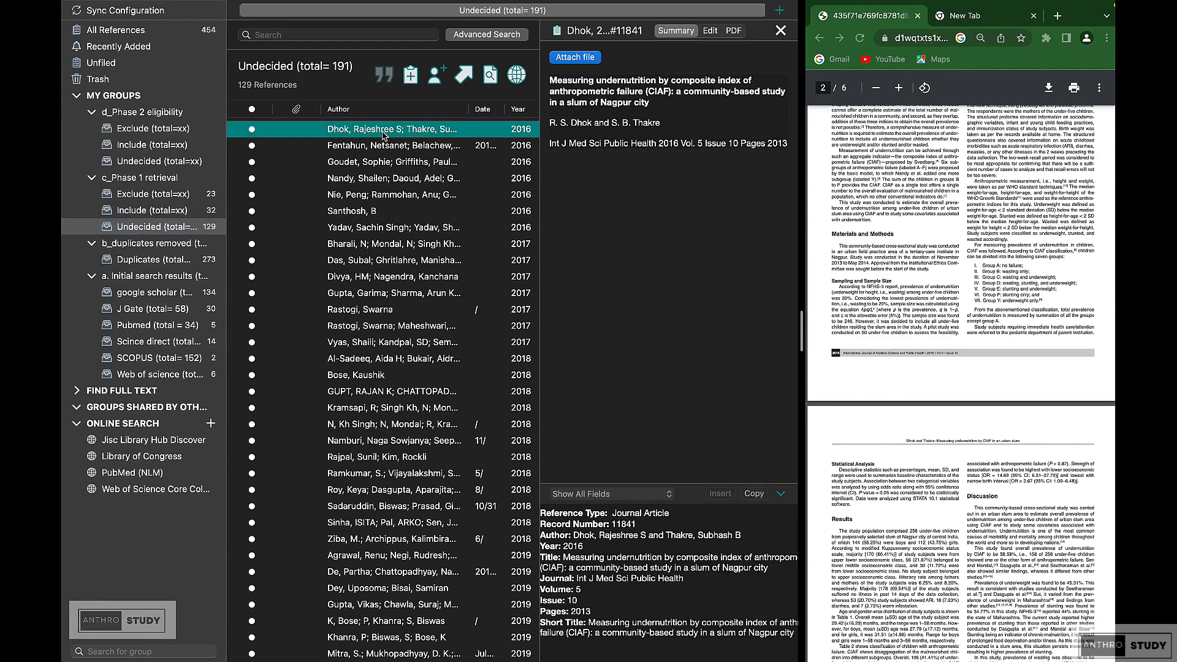
Step: Remove the 2016 Nagpur undernutrition reference from the Phase 1 Undecided group and check its entry in the Include group
key(BackSpace)
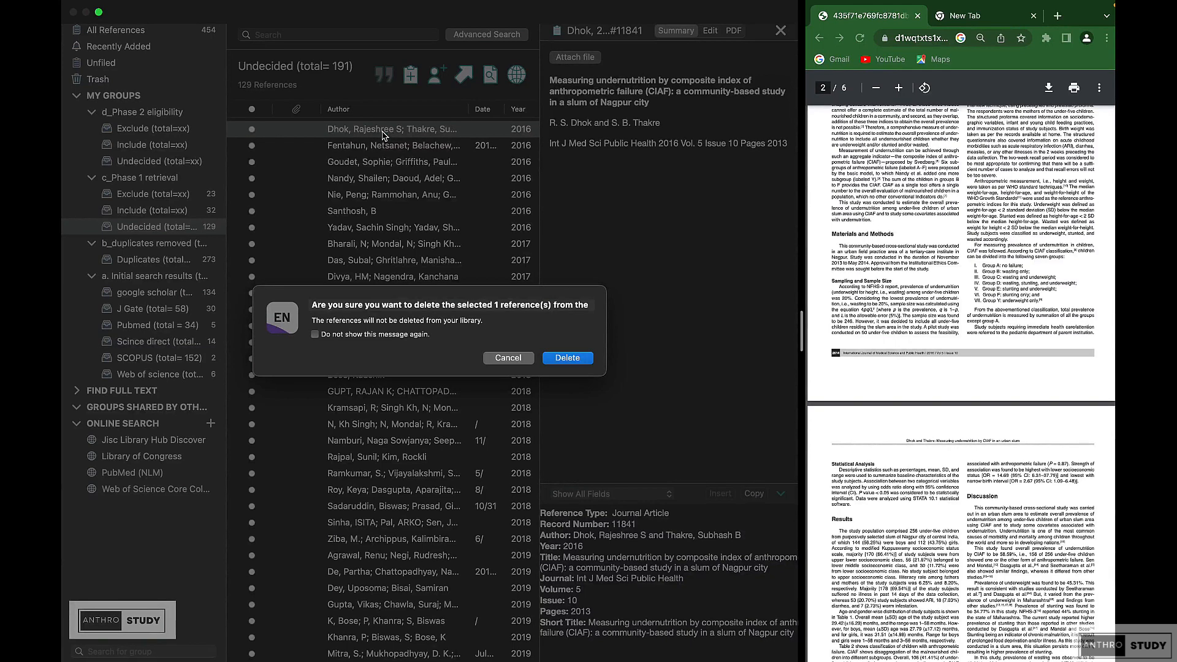
key(Return)
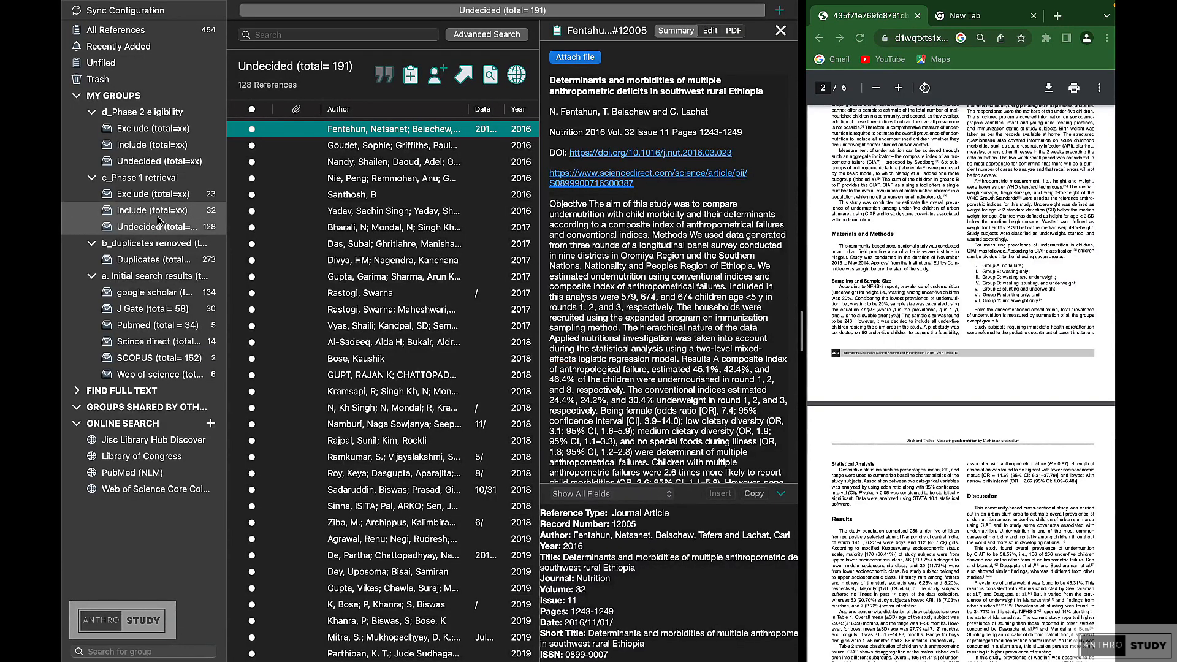
click(158, 214)
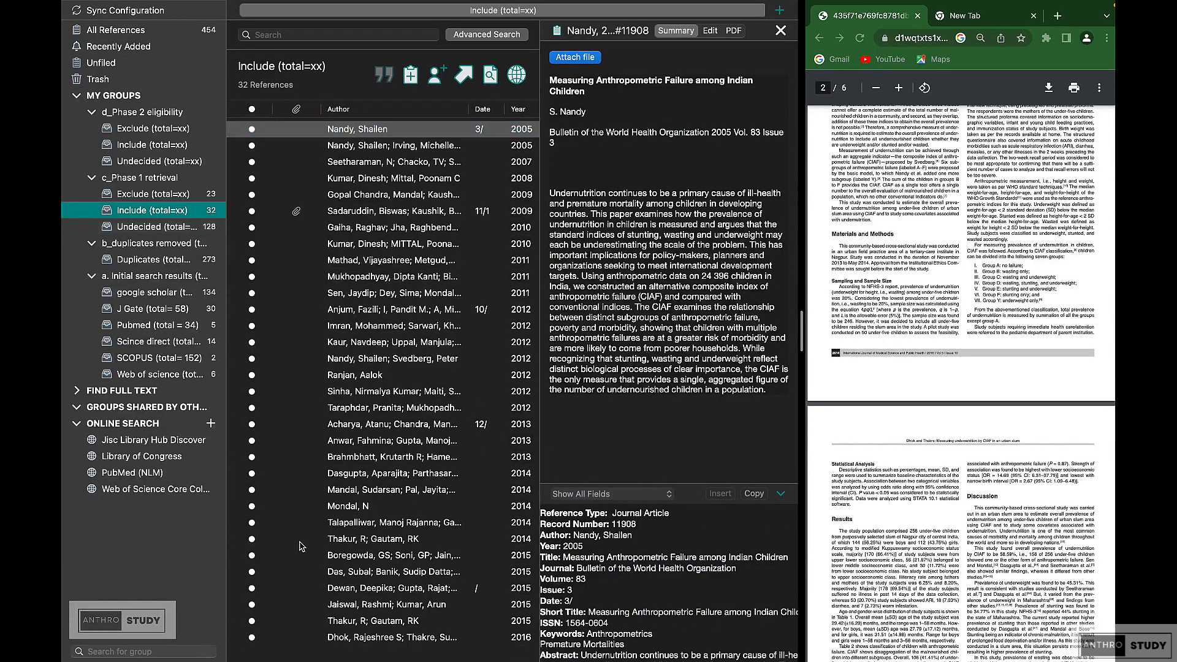
click(357, 635)
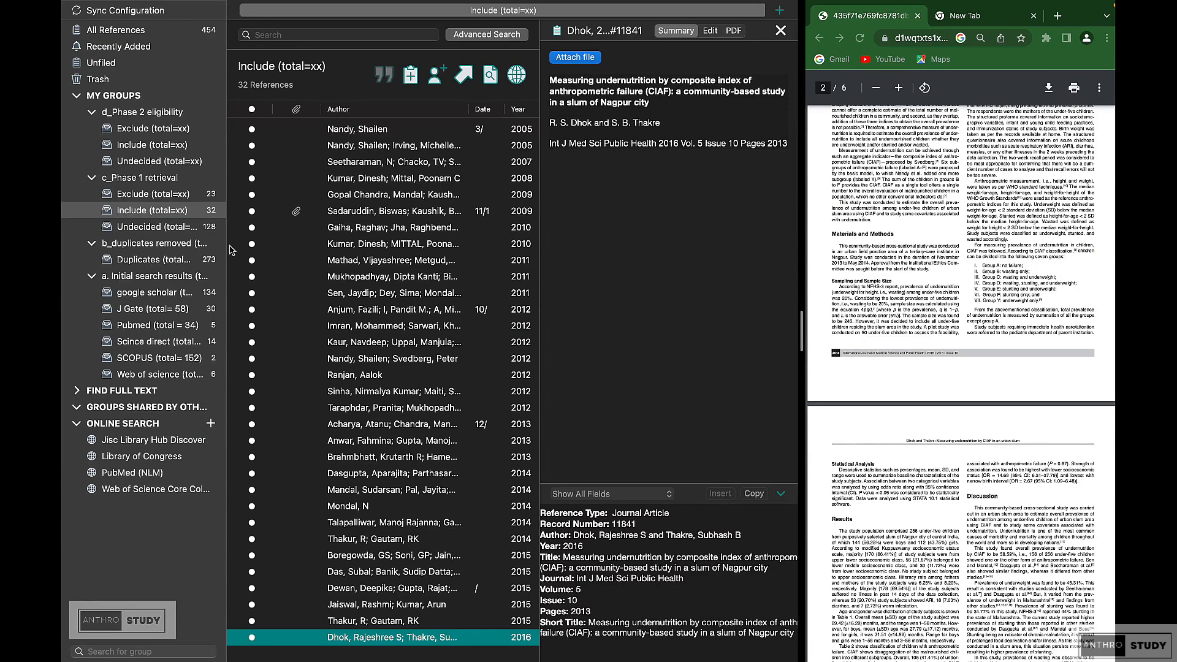
Step: Return to the Phase 1 Undecided group and inspect its full group name and the neighbouring Include group
click(195, 227)
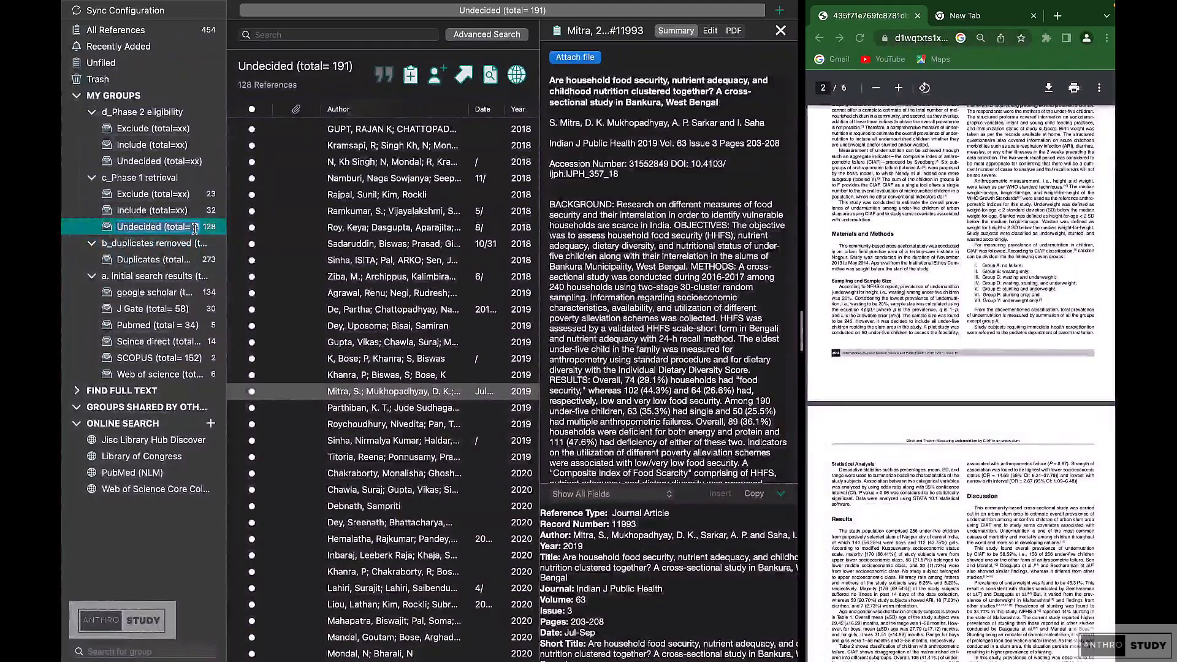
click(195, 228)
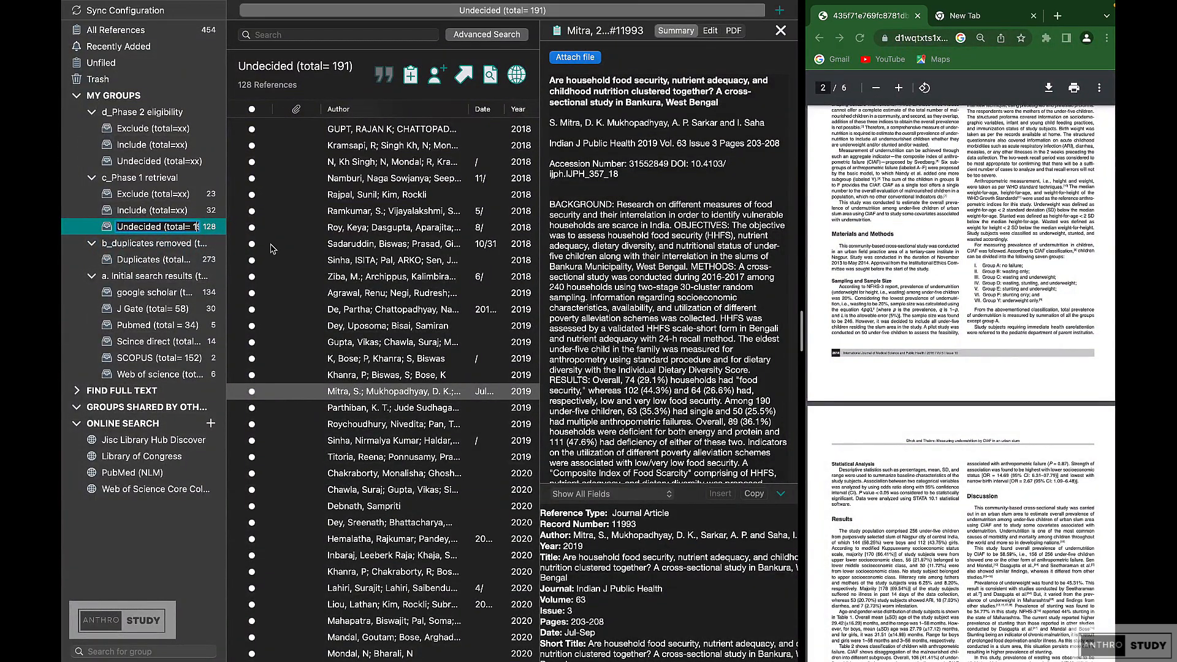
key(super+a)
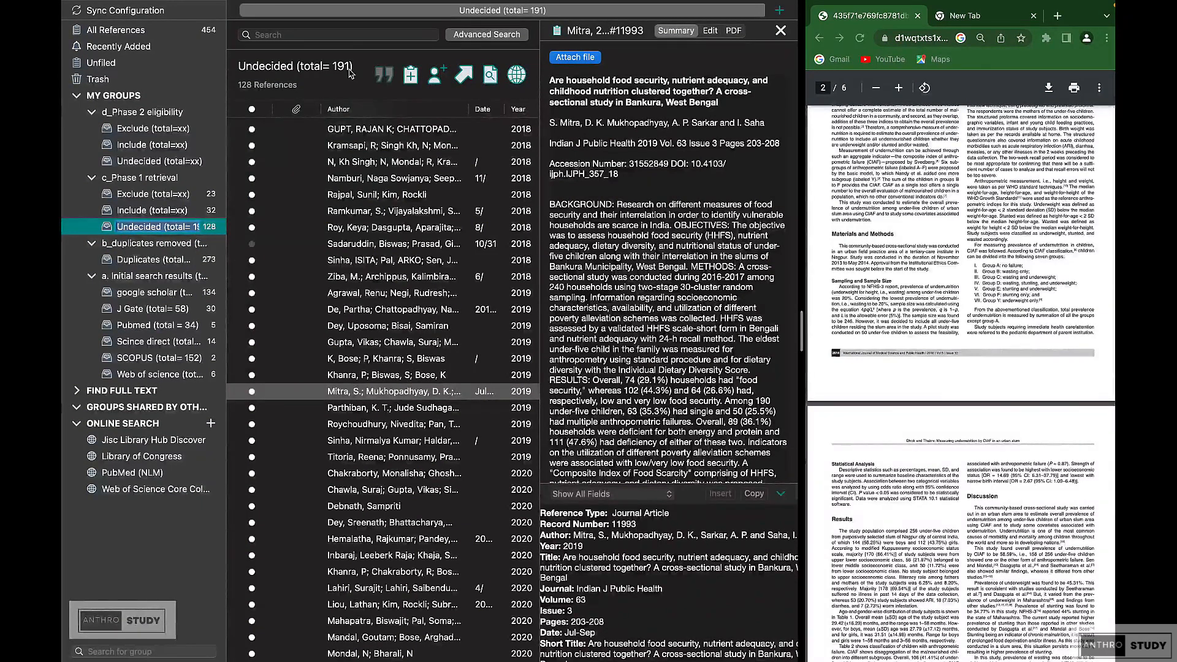
key(Return)
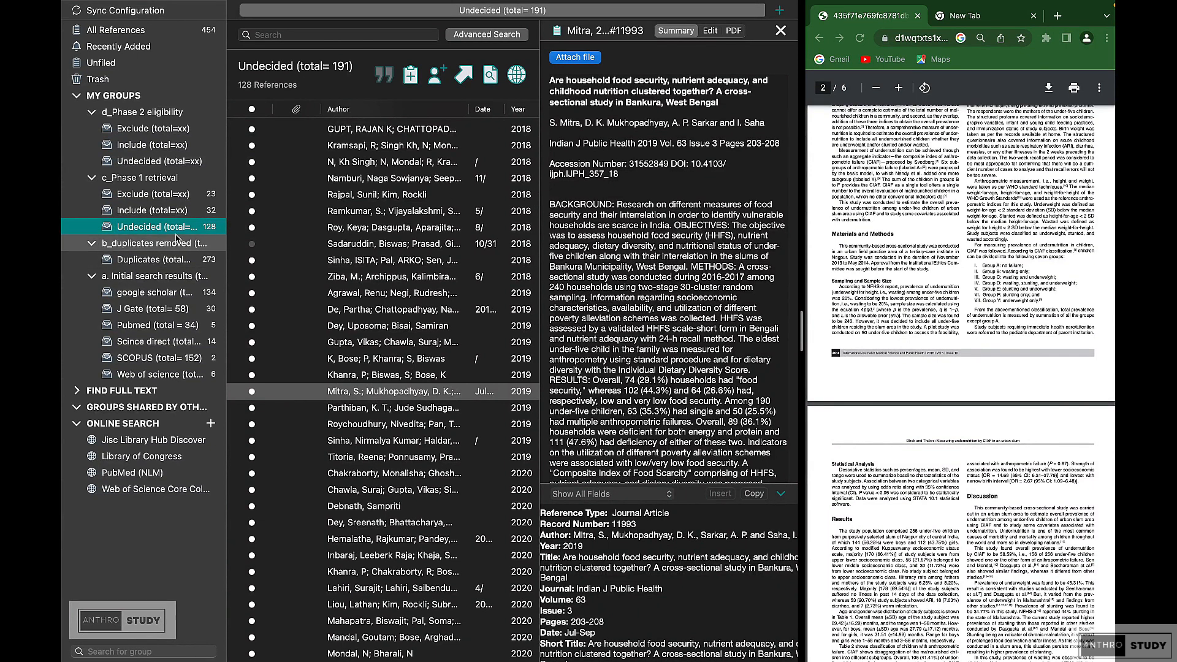
click(169, 211)
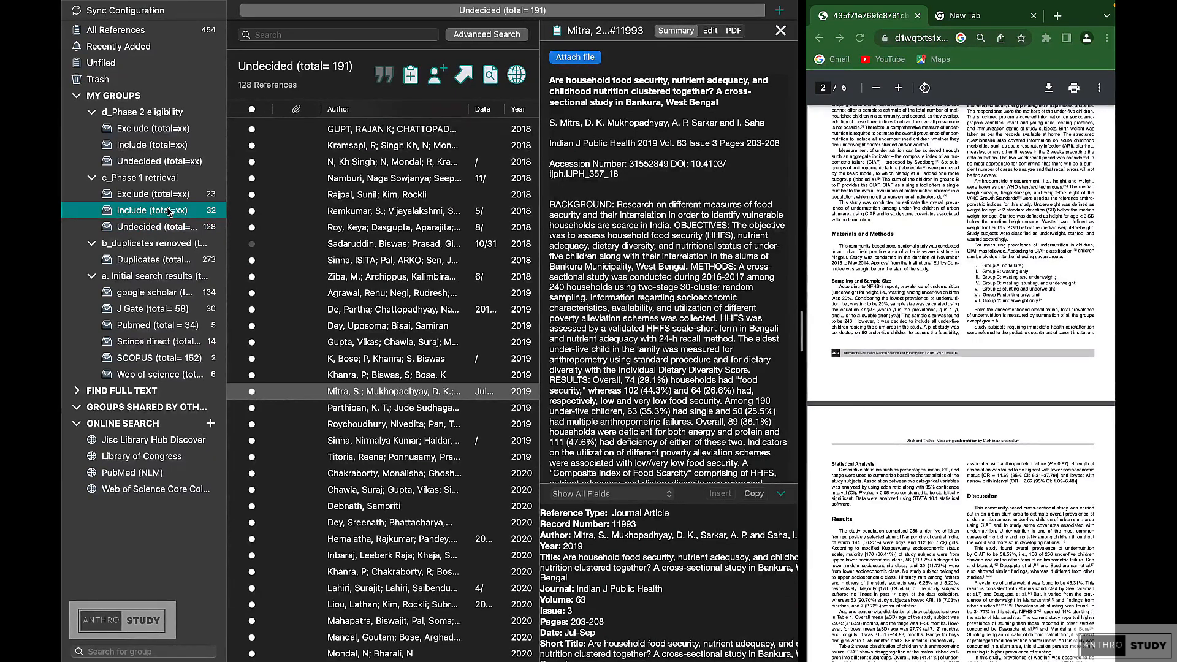
click(156, 227)
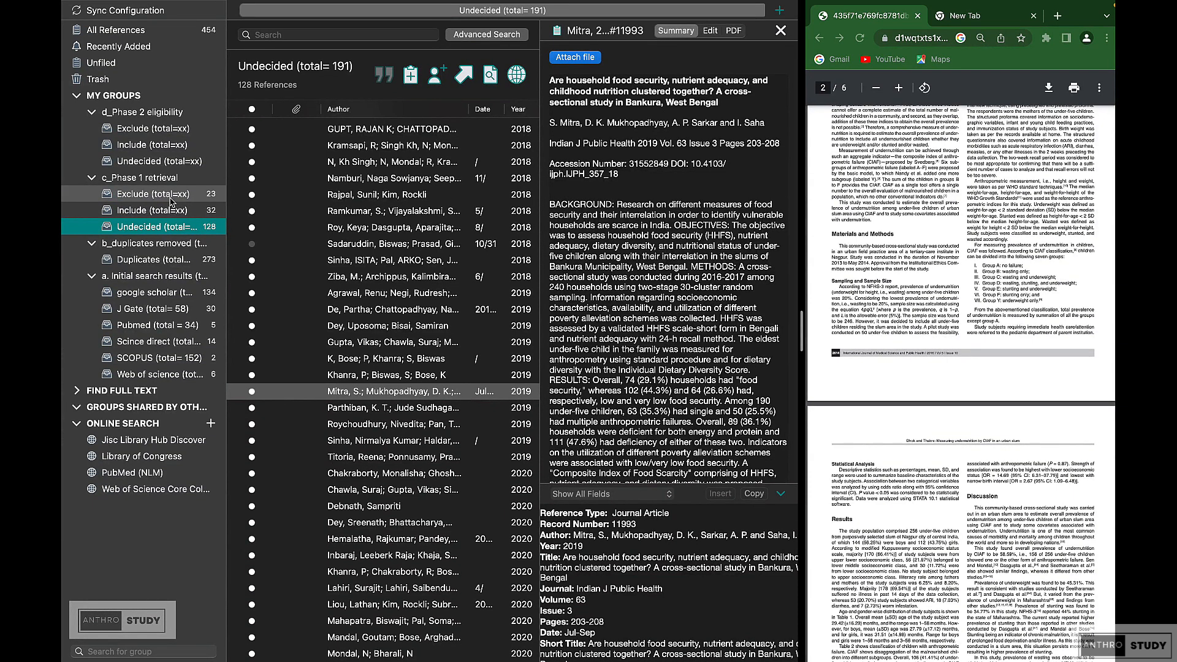
Step: Search Google for prisma guidelines in the browser's empty tab and open the PRISMA website's home page
click(993, 16)
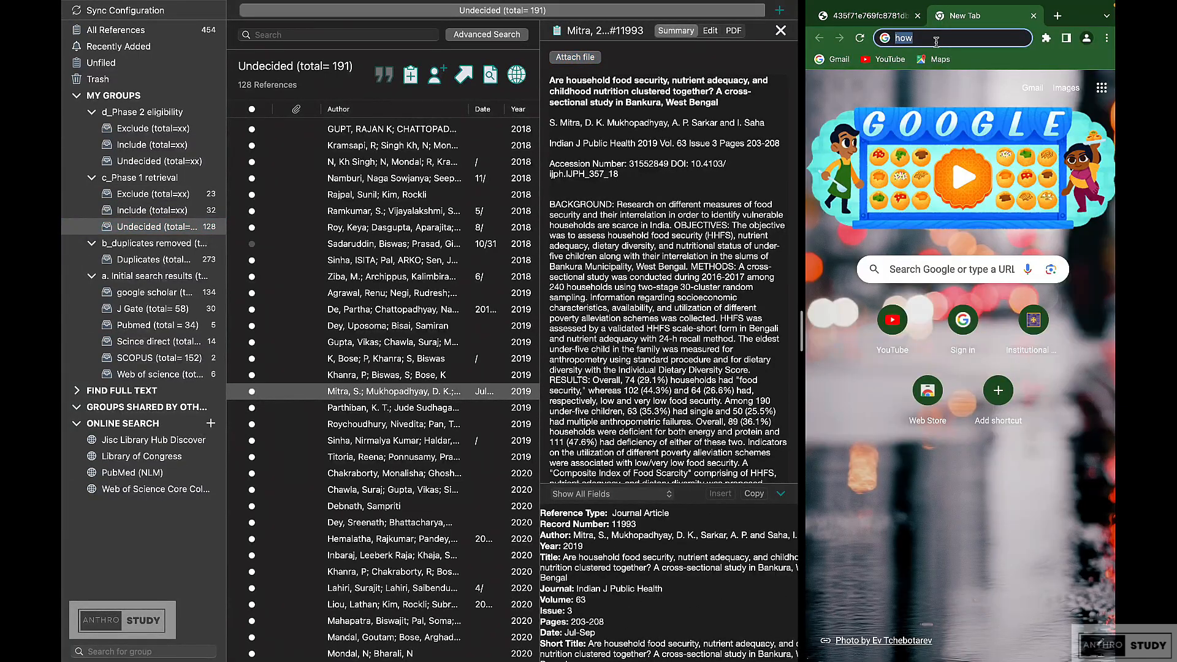
text(Prisma)
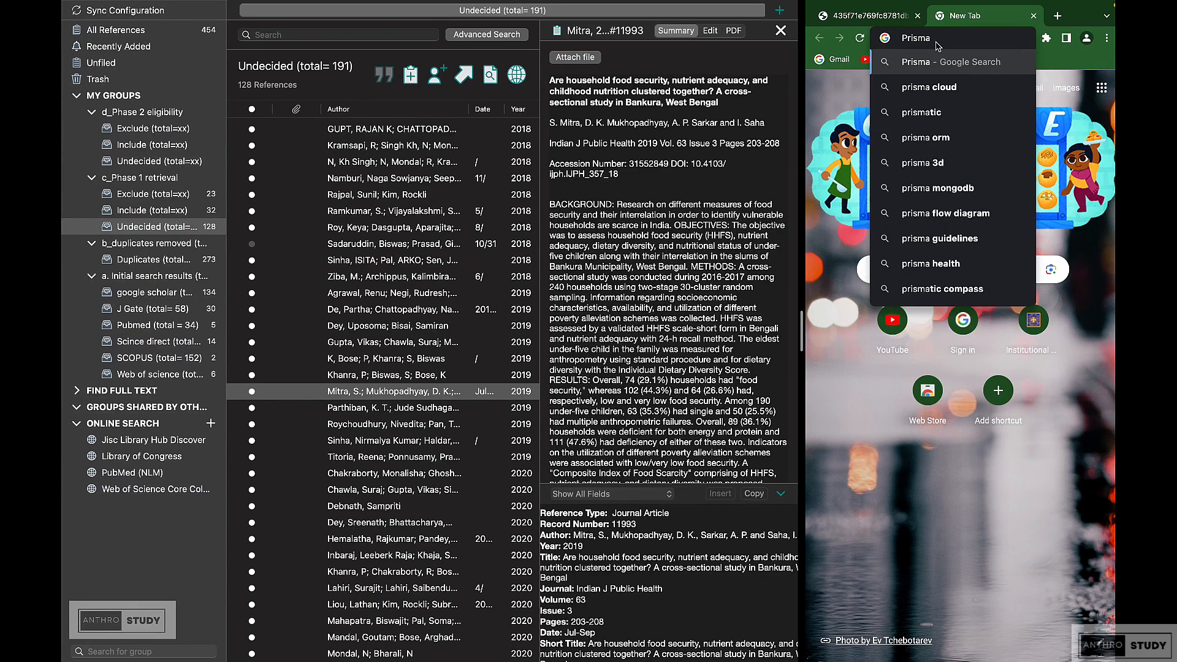
text( guil)
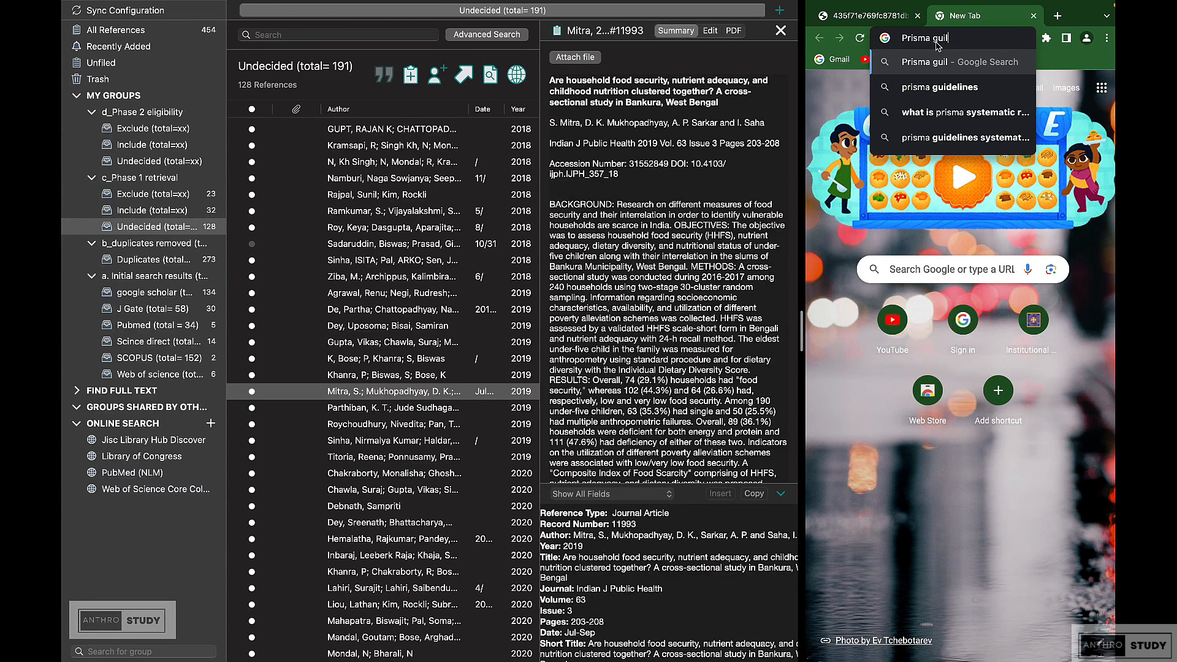
click(940, 87)
scroll(856, 376, down, 3)
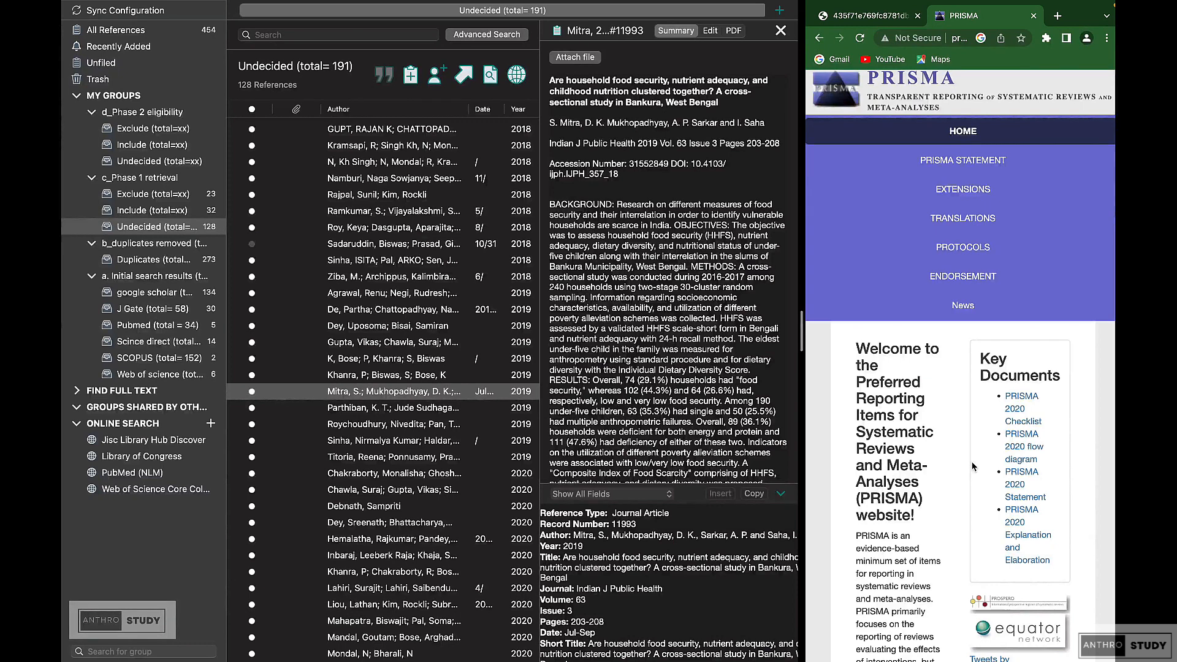
Step: Open the PRISMA 2020 Checklist, and examine the template list on the PRISMA Flow Diagram page
click(1022, 408)
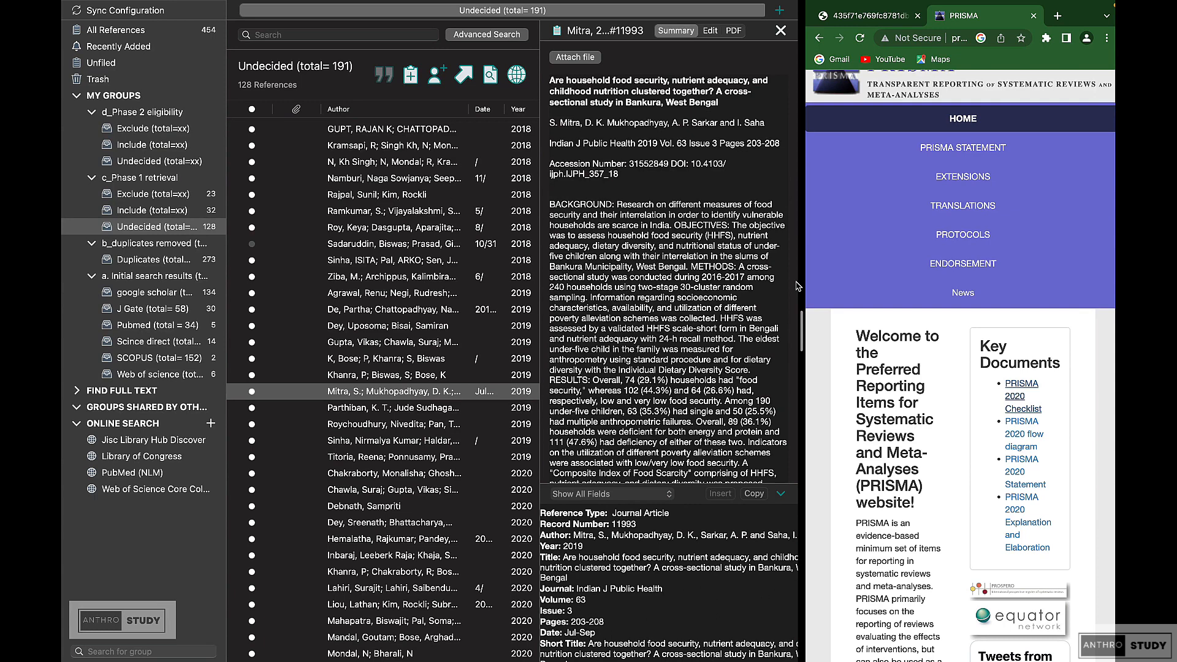
scroll(938, 360, down, 10)
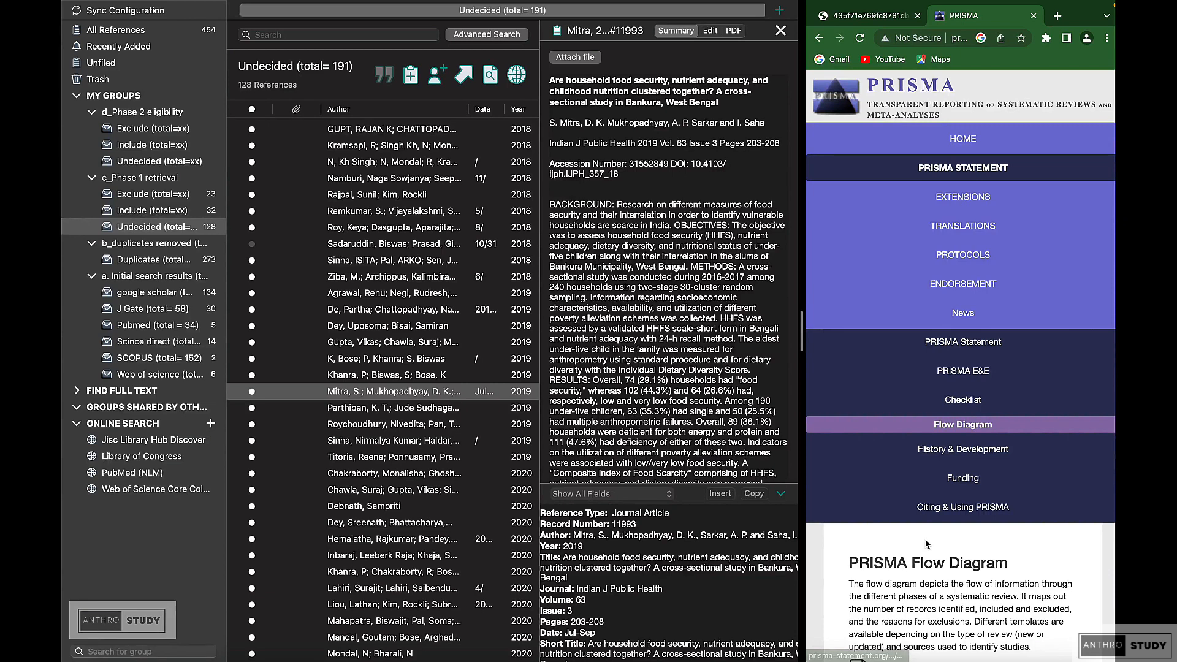
scroll(926, 544, down, 7)
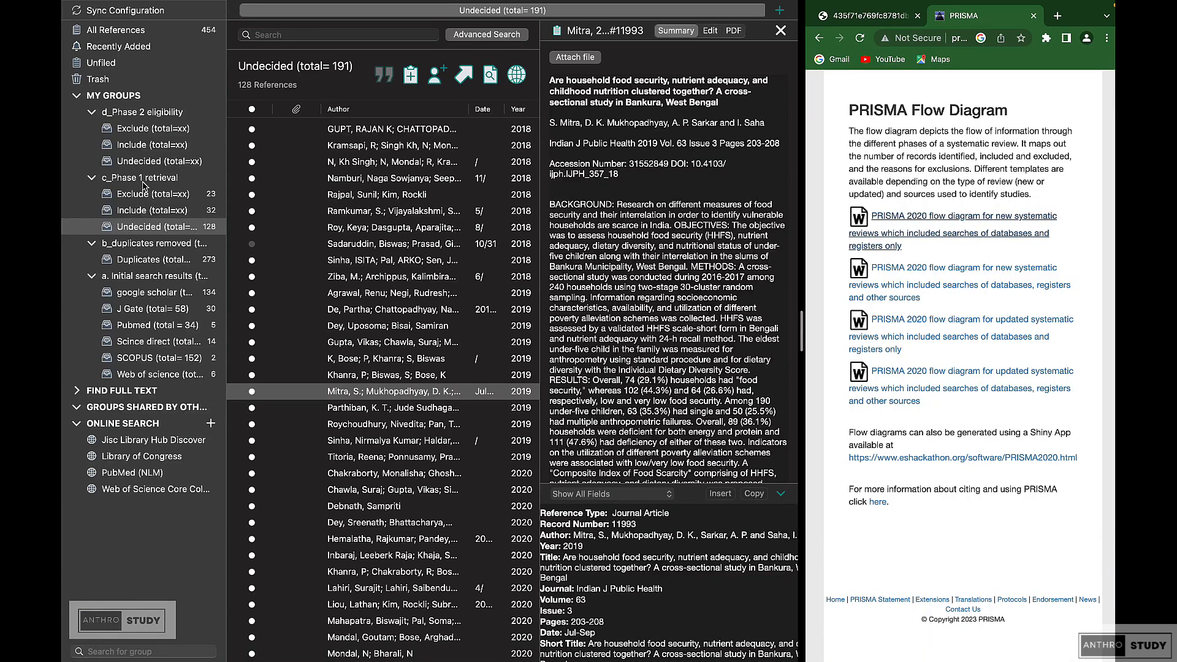